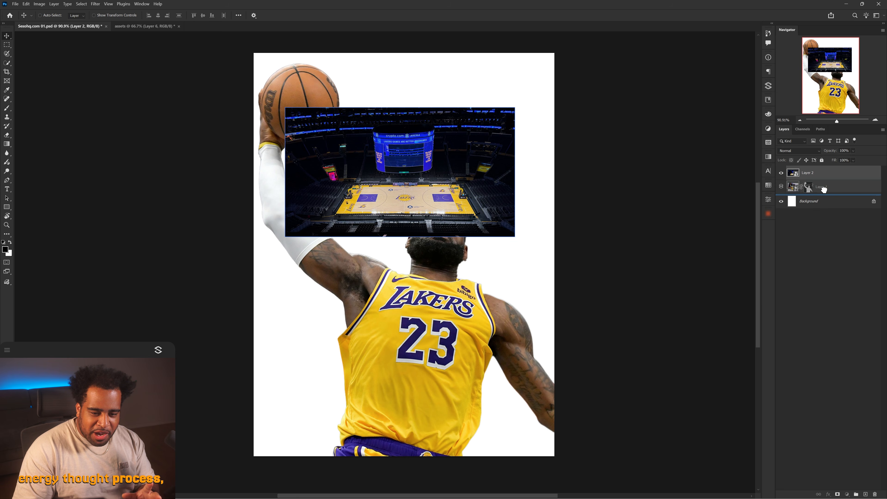
# Enlarge and tilt the arena photo behind the player to fill the canvas, and shift a colour stop in its gradient map.
pyautogui.hotkey('ctrl', 't')
pyautogui.keyDown('alt'); pyautogui.moveTo(515, 172); pyautogui.dragTo(554, 241); pyautogui.keyUp('alt')
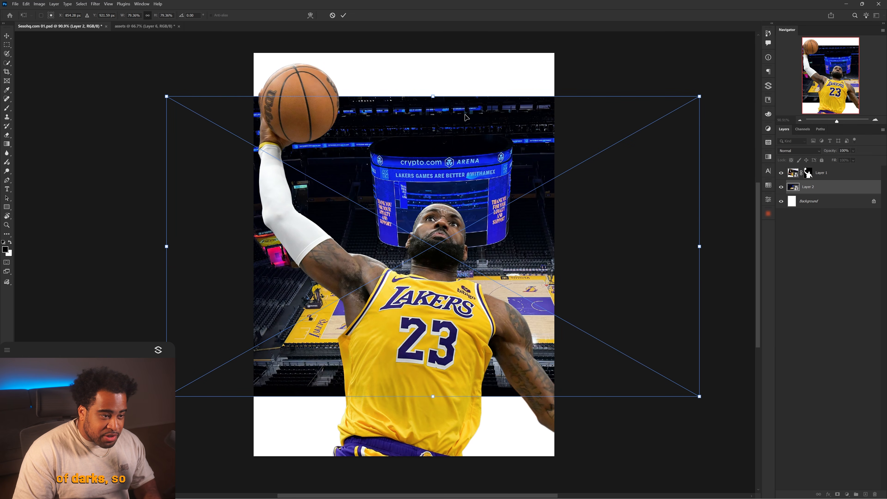
pyautogui.keyDown('alt'); pyautogui.moveTo(433, 95); pyautogui.dragTo(449, 56); pyautogui.keyUp('alt')
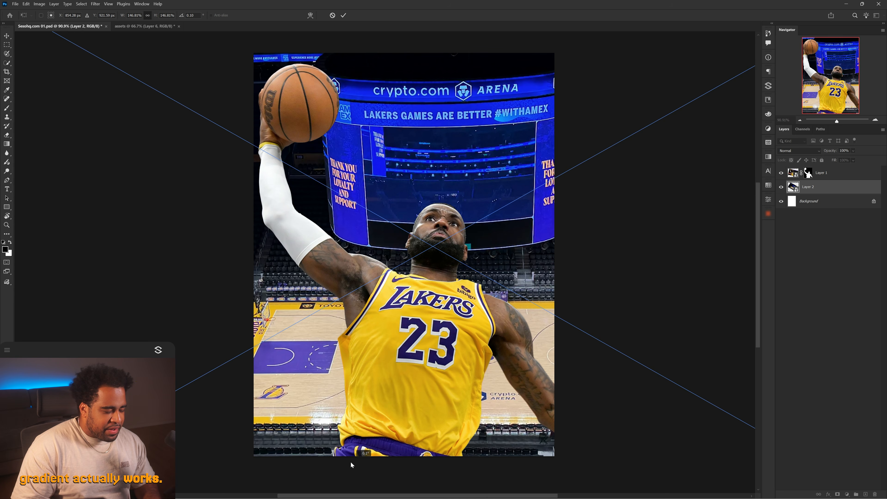
pyautogui.moveTo(350, 464); pyautogui.dragTo(413, 453)
pyautogui.press('Return')
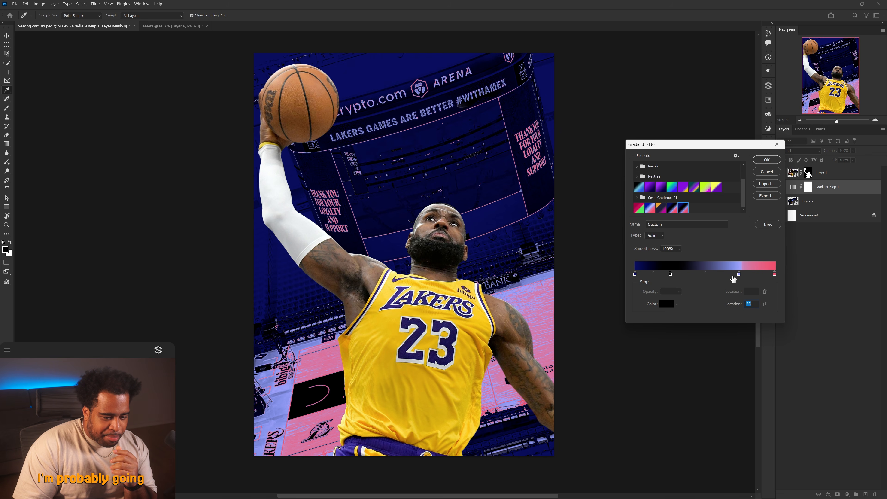
pyautogui.moveTo(734, 274); pyautogui.dragTo(659, 274)
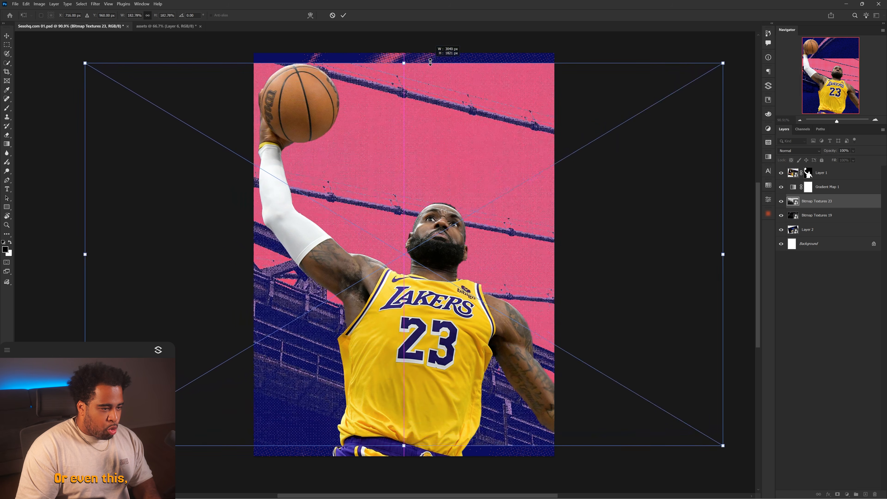
# Scale the Bitmap Textures 23 layer from its centre until it covers the full canvas height.
pyautogui.moveTo(433, 61); pyautogui.dragTo(433, 51)
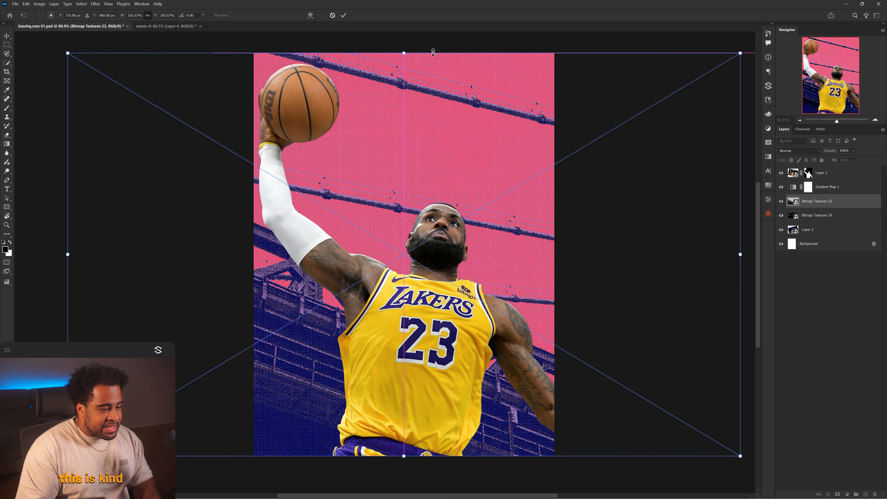
pyautogui.press('Return')
pyautogui.moveTo(413, 178); pyautogui.dragTo(440, 186)
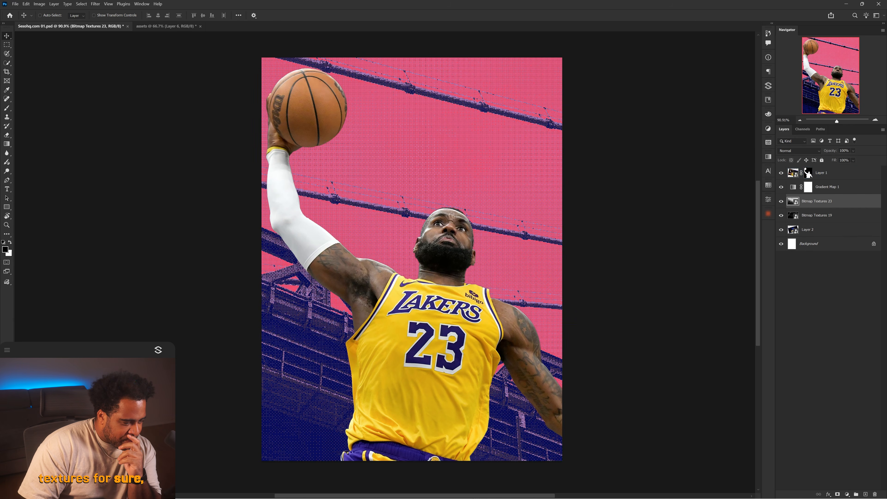
# Bring another arena photo from the assets document in beneath the gradient map and enlarge it to cover the poster background.
pyautogui.click(166, 25)
pyautogui.moveTo(505, 304); pyautogui.dragTo(220, 143)
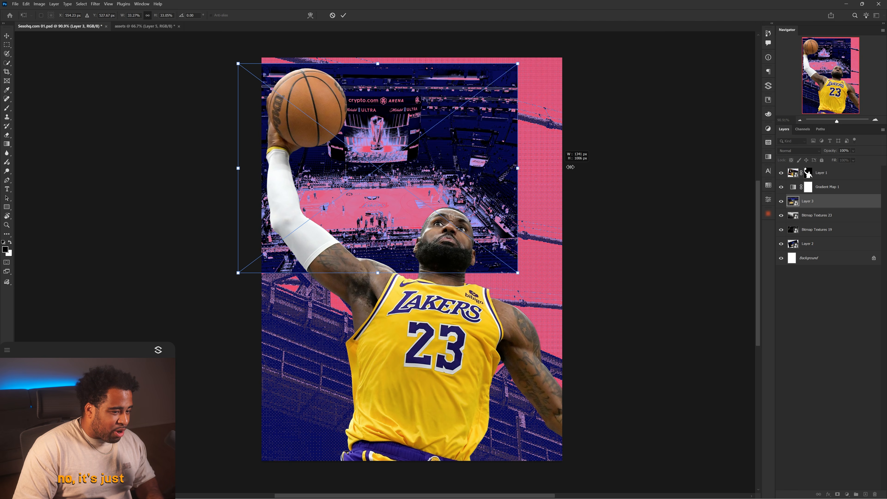
pyautogui.moveTo(571, 167); pyautogui.dragTo(709, 168)
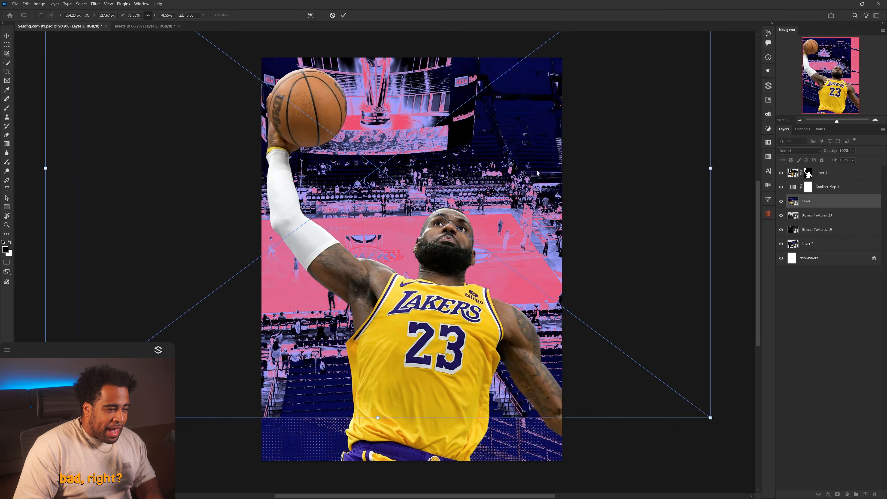
pyautogui.moveTo(446, 167); pyautogui.dragTo(505, 231)
pyautogui.press('Return')
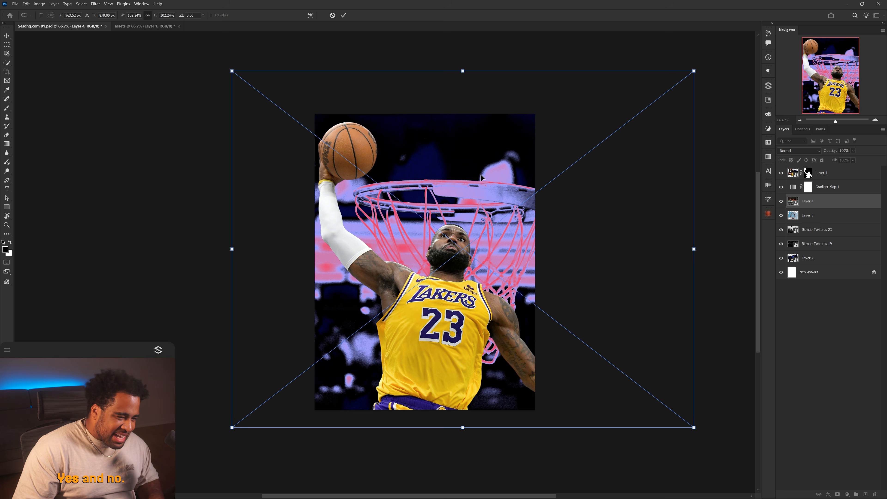
# Enlarge and tilt the hoop photo on Layer 4 so its net fills the canvas behind the player.
pyautogui.moveTo(484, 178); pyautogui.dragTo(458, 172)
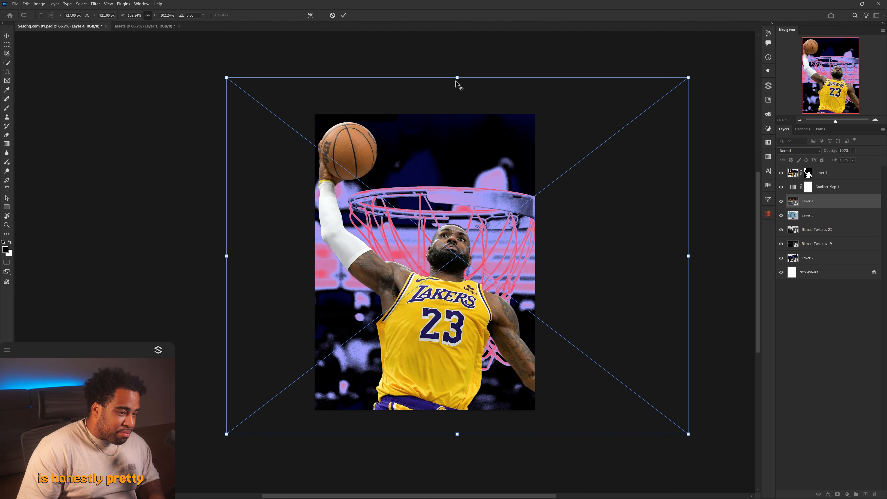
pyautogui.moveTo(457, 77); pyautogui.dragTo(461, 25)
pyautogui.moveTo(94, 277); pyautogui.dragTo(107, 290)
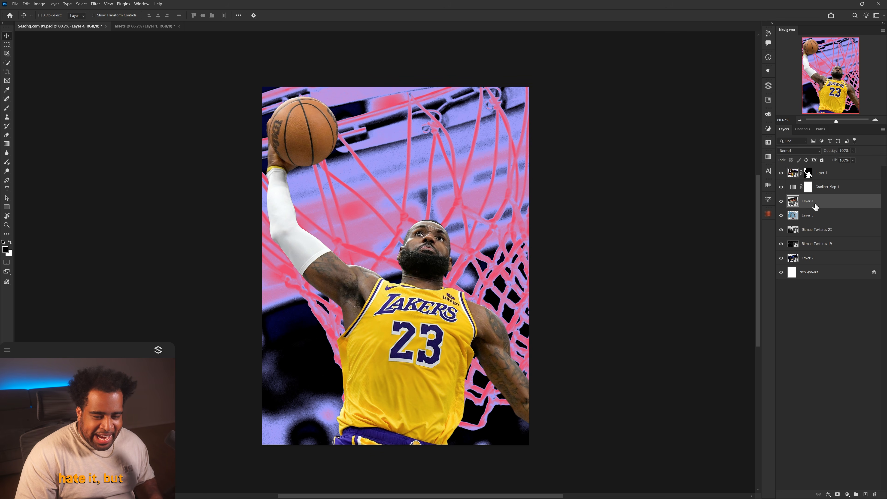
# Duplicate the hoop layer above the gradient map and adjust the cut-out, full-colour hoop's placement behind the player.
pyautogui.moveTo(816, 206); pyautogui.dragTo(808, 180)
pyautogui.hotkey('ctrl', 't')
pyautogui.scroll(-1, 461, 226)
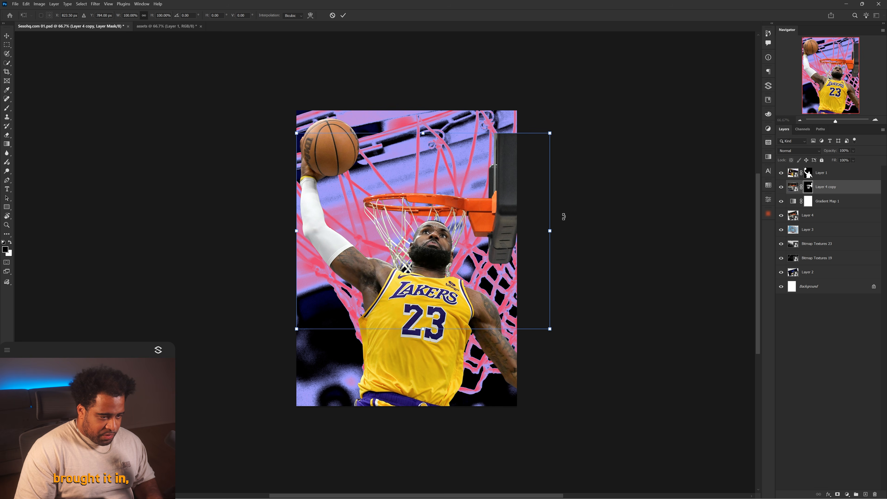
pyautogui.moveTo(564, 217)
pyautogui.mouseDown()
pyautogui.moveTo(559, 225)
pyautogui.moveTo(565, 214)
pyautogui.moveTo(579, 217)
pyautogui.mouseUp()
# Undo the last two changes to the hoop copy.
pyautogui.rightClick(828, 190)
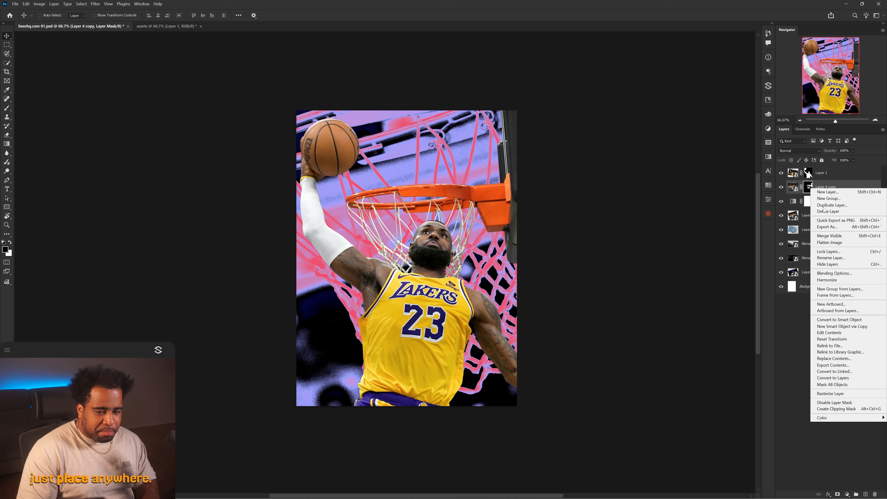
pyautogui.click(499, 199)
pyautogui.hotkey('ctrl', 'z')
pyautogui.hotkey('ctrl', 'z')
pyautogui.hotkey('ctrl', 't')
pyautogui.press('Escape')
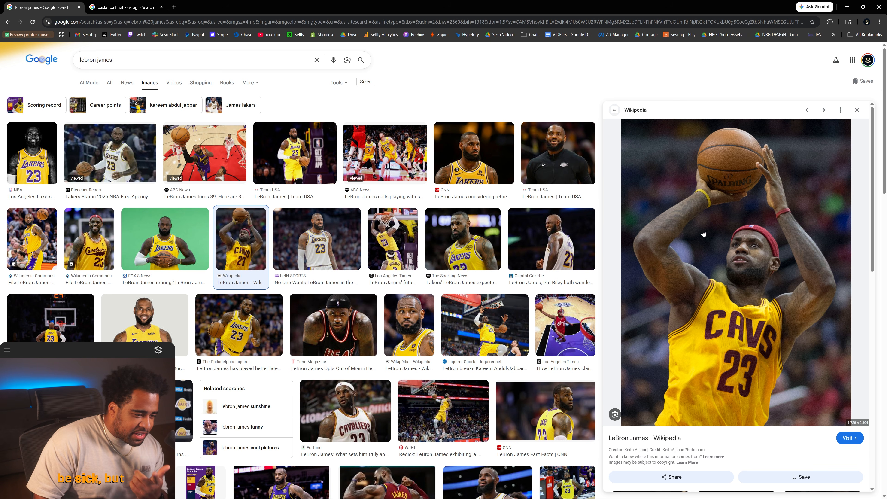
# Look through more photos of the basketball player in the browser's image search results for alternative poses.
pyautogui.scroll(-6, 499, 236)
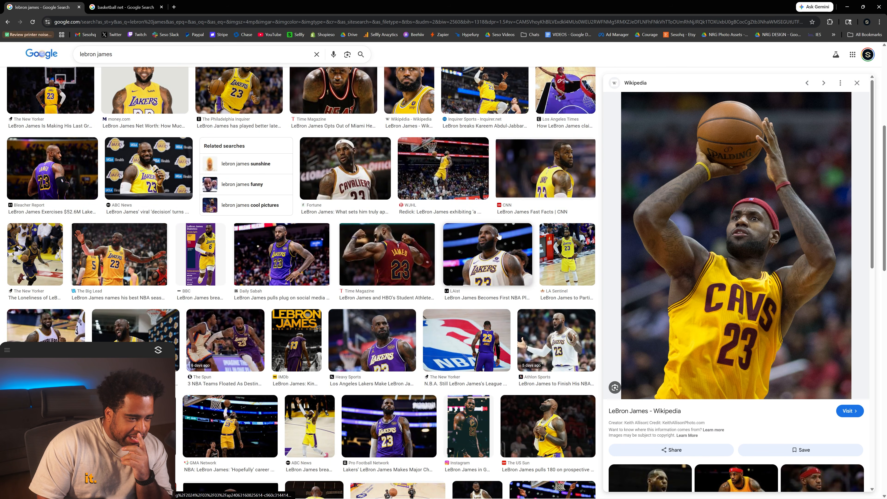
pyautogui.scroll(-3, 498, 237)
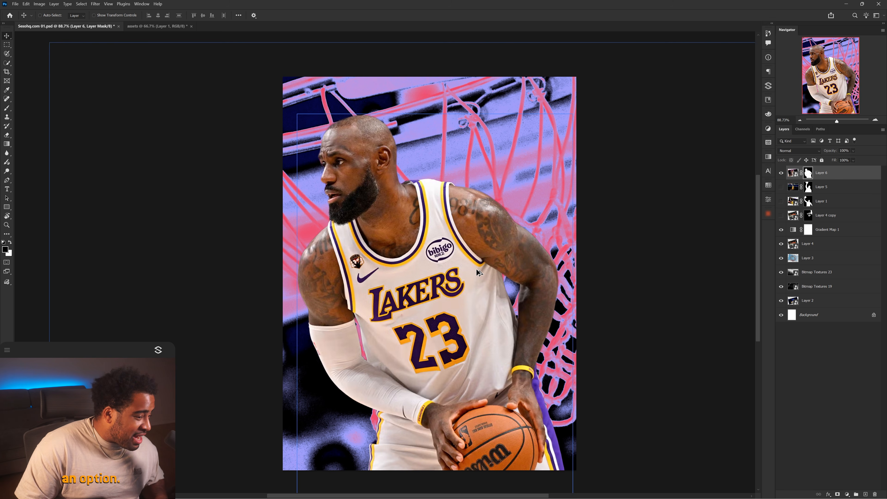
pyautogui.moveTo(485, 275); pyautogui.dragTo(482, 274)
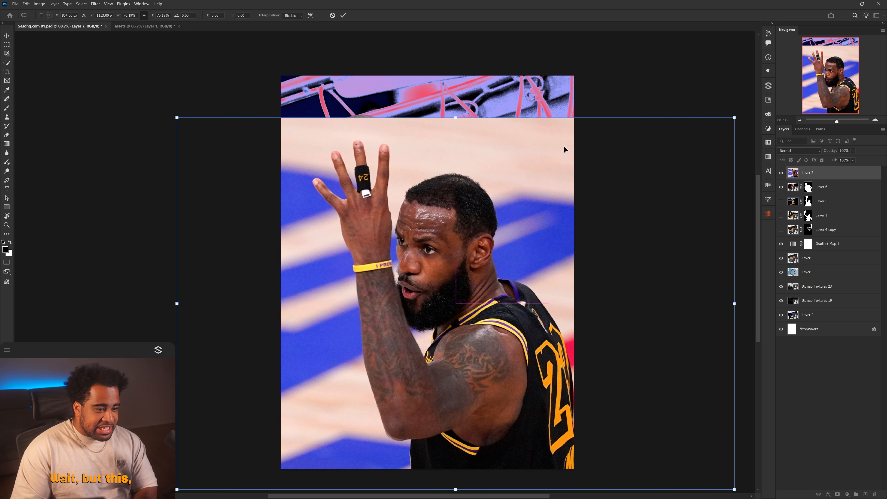
# Scale the black-jersey player photo to about 72%, tilt it slightly counterclockwise and position it on the poster.
pyautogui.moveTo(663, 109); pyautogui.dragTo(657, 101)
pyautogui.moveTo(729, 109); pyautogui.dragTo(747, 97)
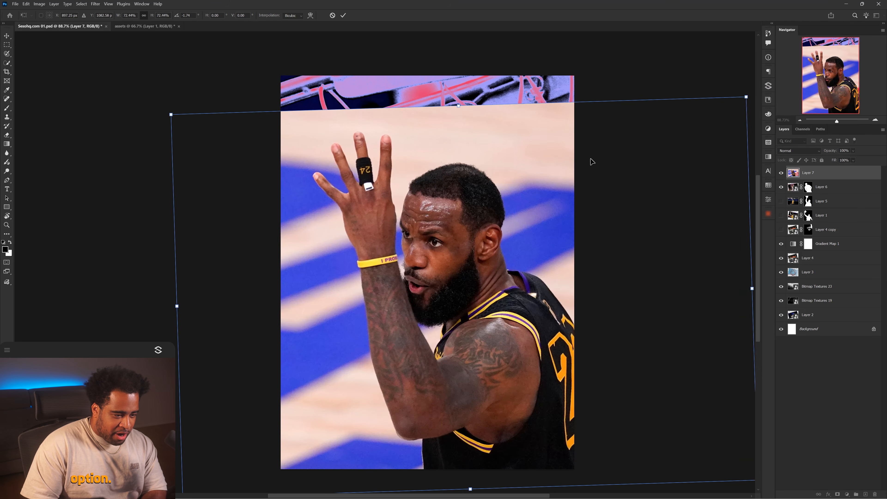
pyautogui.press('Return')
pyautogui.moveTo(580, 161); pyautogui.dragTo(567, 161)
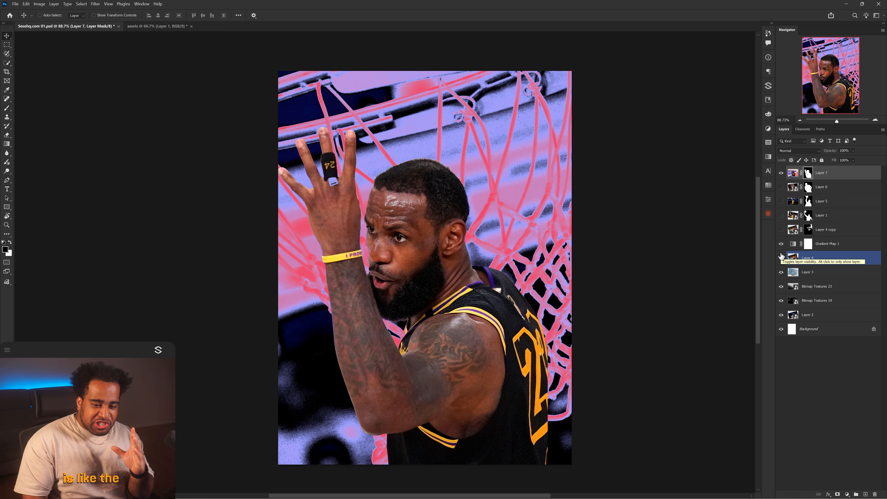
# Show the full-colour hoop on Layer 4 copy behind the black-jersey player.
pyautogui.click(805, 245)
pyautogui.click(815, 258)
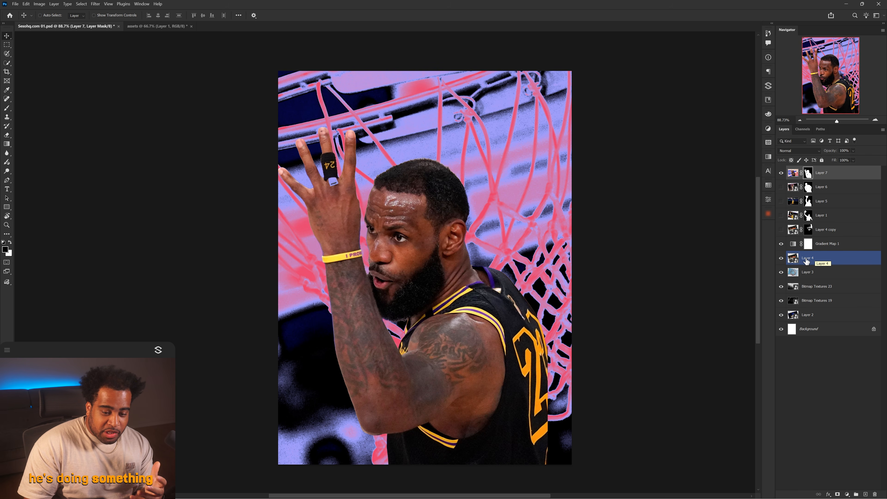
pyautogui.click(819, 230)
pyautogui.click(781, 230)
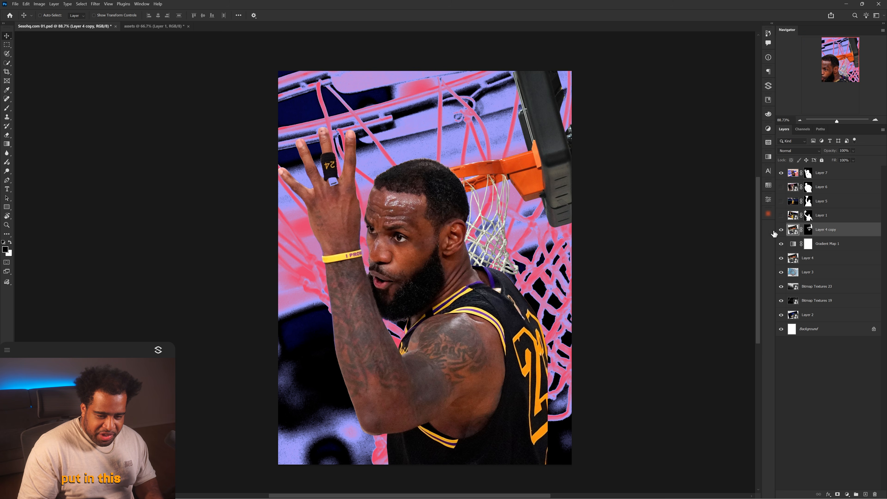
# Rotate the full-colour hoop clockwise so it slants down into the poster's upper right corner behind the player's head.
pyautogui.moveTo(536, 237); pyautogui.dragTo(572, 212)
pyautogui.hotkey('ctrl', 'z')
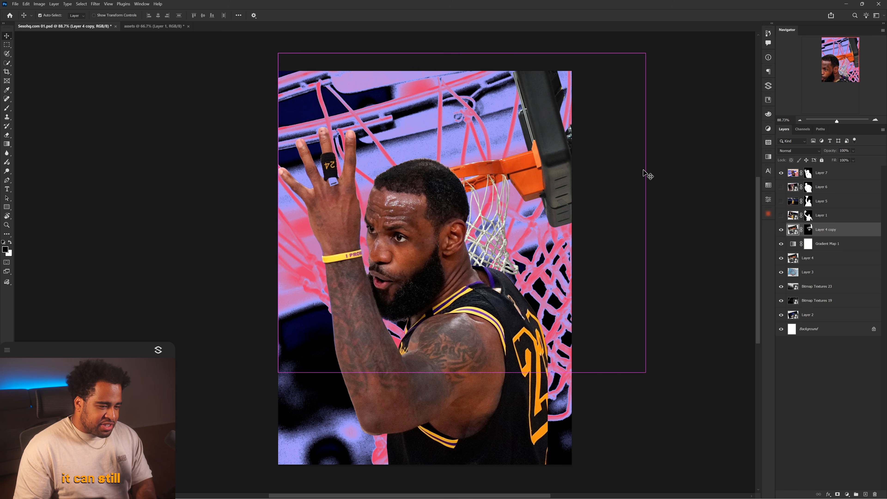
pyautogui.hotkey('ctrl', 't')
pyautogui.moveTo(676, 153); pyautogui.dragTo(642, 308)
pyautogui.moveTo(587, 235); pyautogui.dragTo(596, 234)
pyautogui.press('Return')
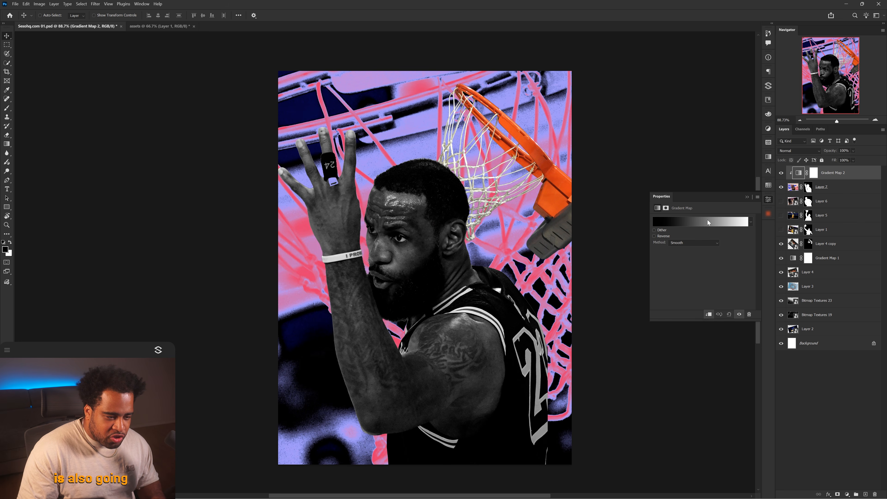
# Apply the navy-to-pink preset without its black stop to the player's gradient map, placing the lavender stop at 57%.
pyautogui.click(702, 223)
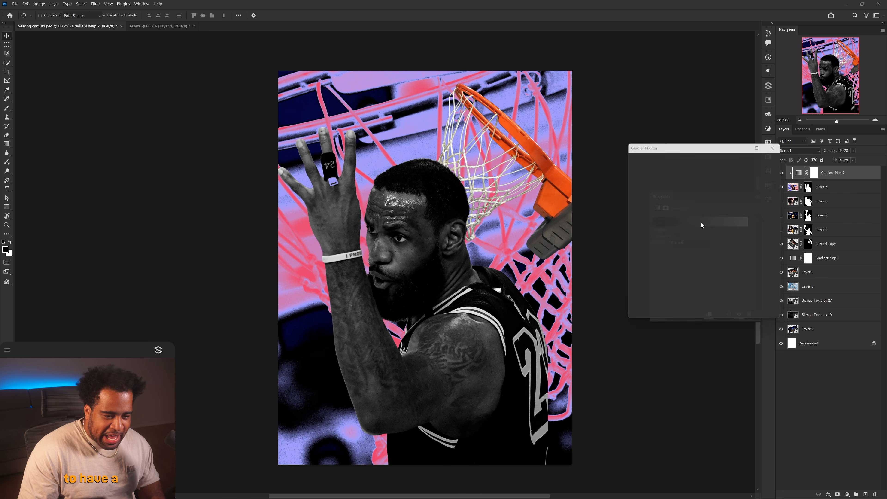
pyautogui.click(683, 207)
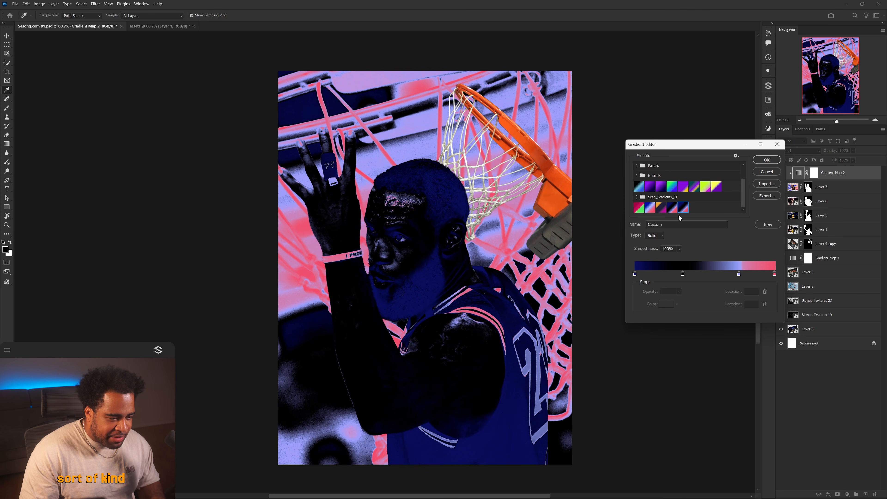
pyautogui.moveTo(683, 274); pyautogui.dragTo(715, 275)
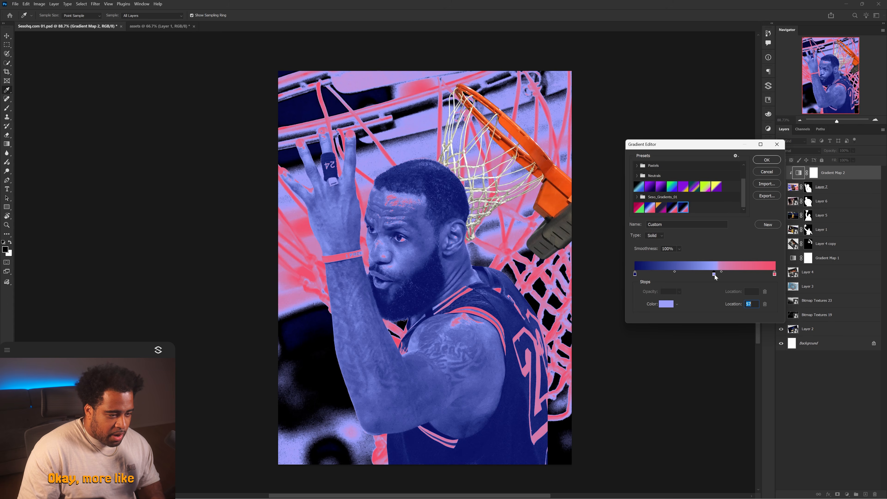
# Change the lavender middle stop of the player's gradient map to purple (#a859f8).
pyautogui.doubleClick(714, 275)
pyautogui.moveTo(634, 231); pyautogui.dragTo(640, 229)
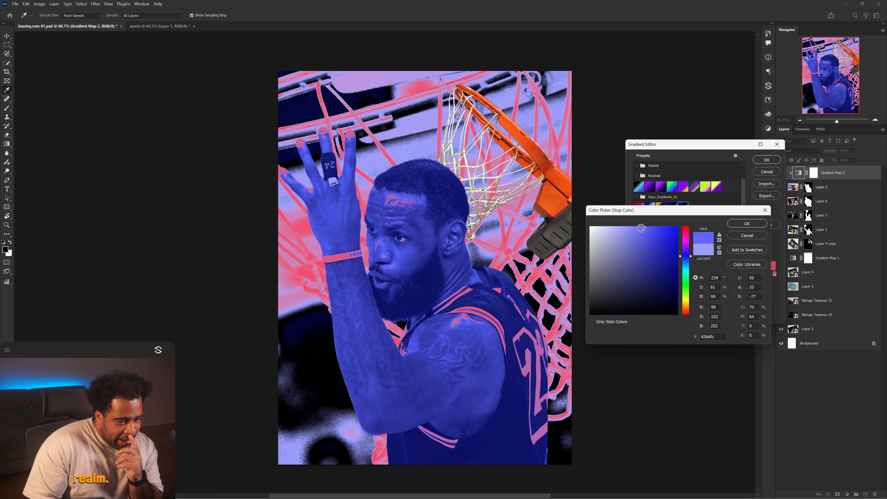
pyautogui.click(688, 247)
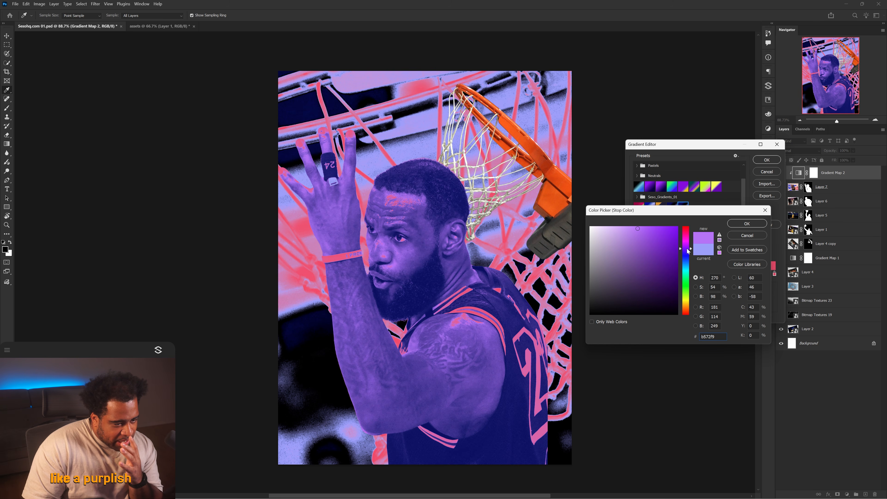
pyautogui.click(646, 230)
pyautogui.click(642, 230)
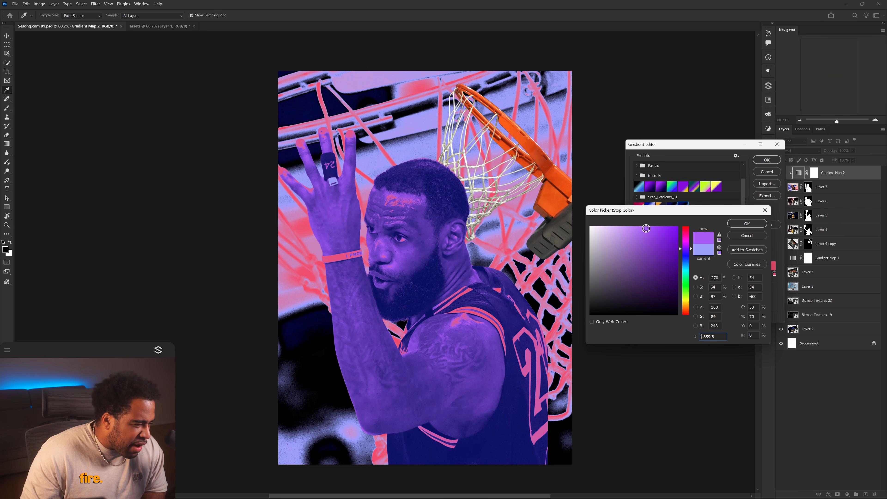
pyautogui.click(747, 226)
# Recolour the pink highlights of the player's gradient map to bright yellow and move the purple stop to 50%.
pyautogui.click(774, 275)
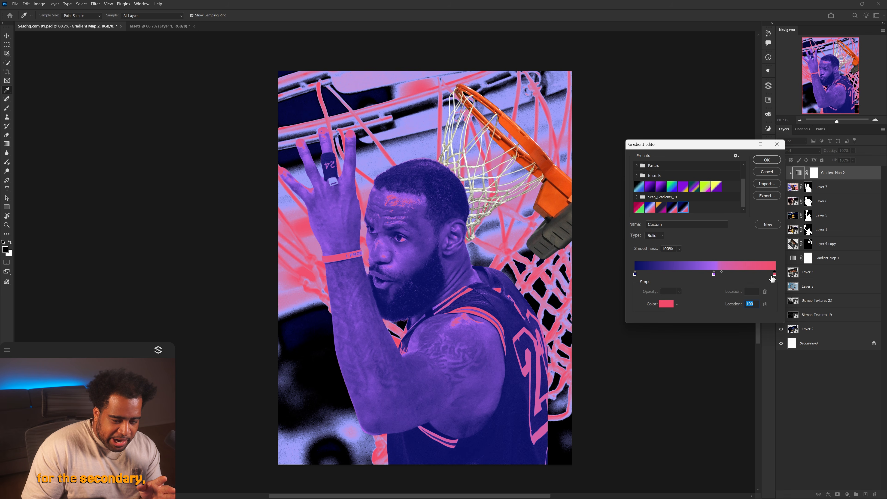
pyautogui.click(666, 305)
pyautogui.click(687, 302)
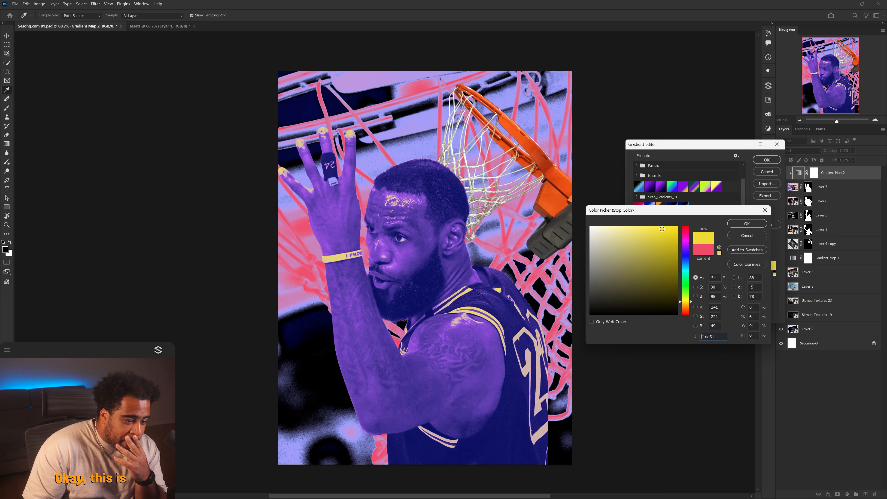
pyautogui.moveTo(662, 229); pyautogui.dragTo(664, 230)
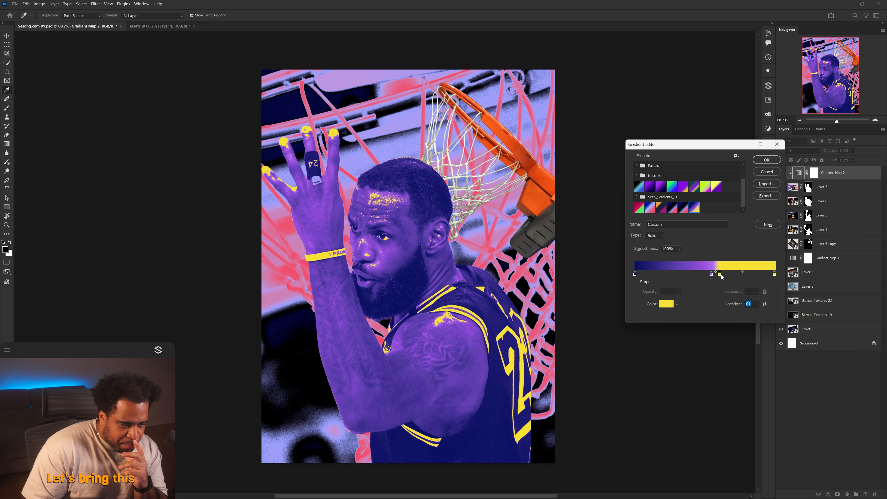
pyautogui.moveTo(720, 274); pyautogui.dragTo(706, 276)
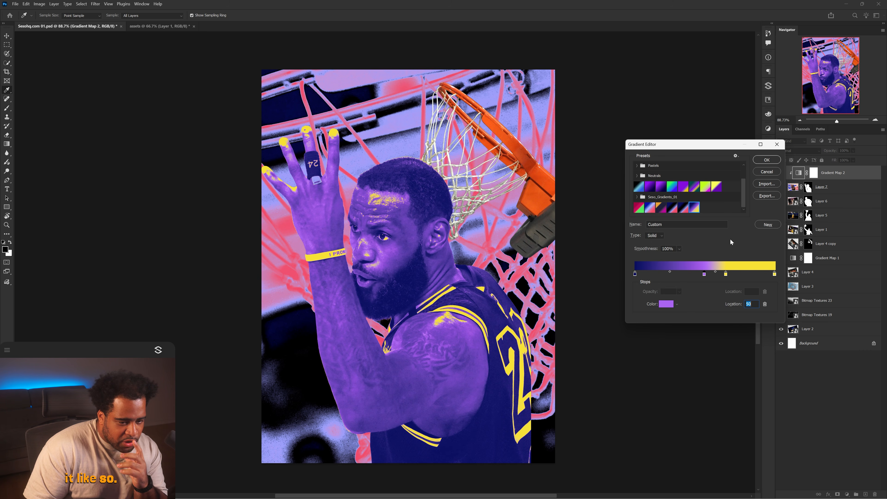
# Darken the navy stop at the start of the player's gradient map.
pyautogui.click(635, 275)
pyautogui.click(666, 303)
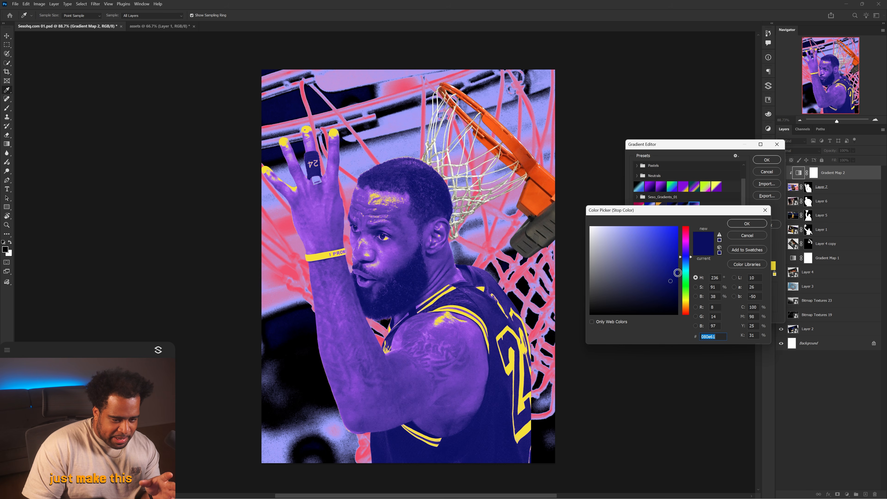
pyautogui.moveTo(671, 288); pyautogui.dragTo(672, 291)
pyautogui.click(747, 224)
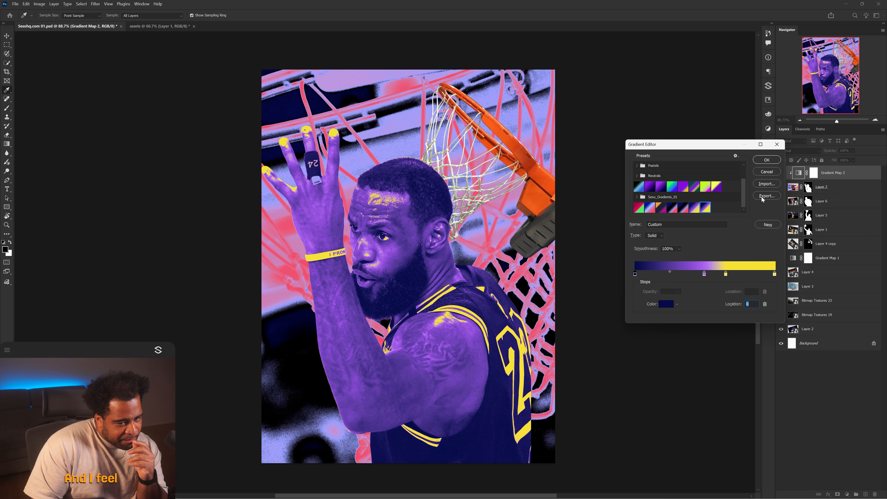
# Accept the edited gradient for the player's gradient map and hide the cut-out hoop layer.
pyautogui.click(768, 162)
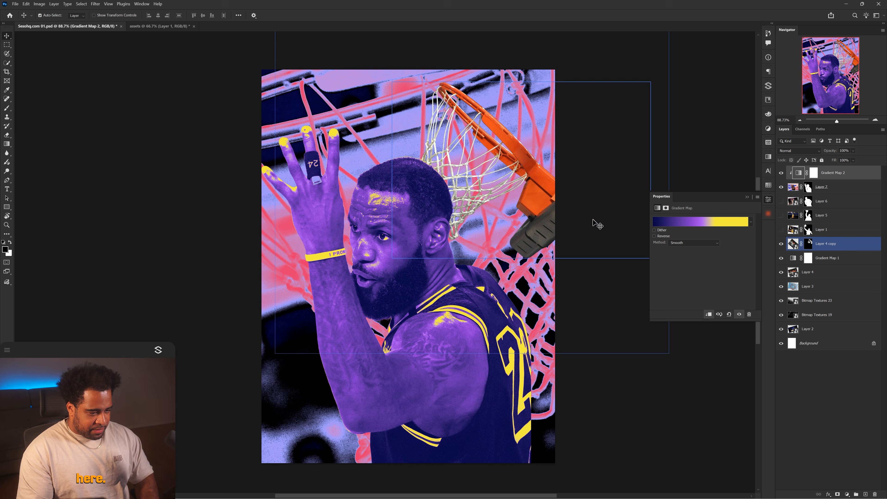
pyautogui.click(513, 202)
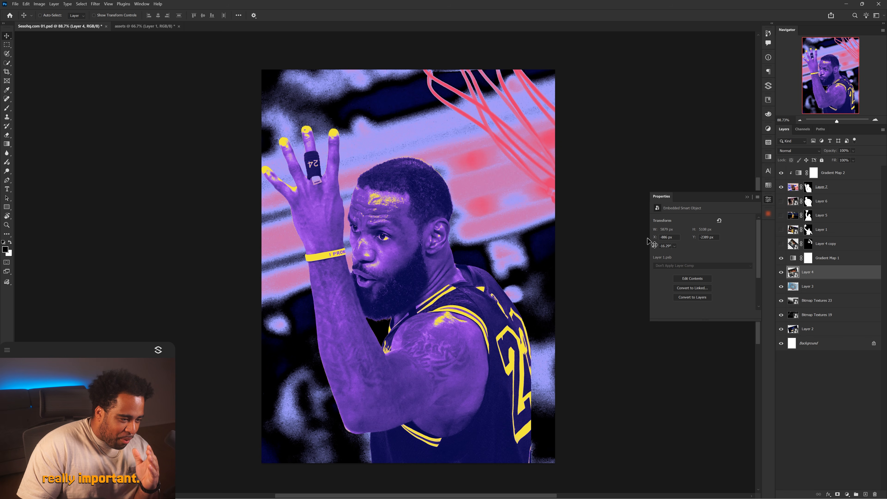
pyautogui.hotkey('alt', 'Tab')
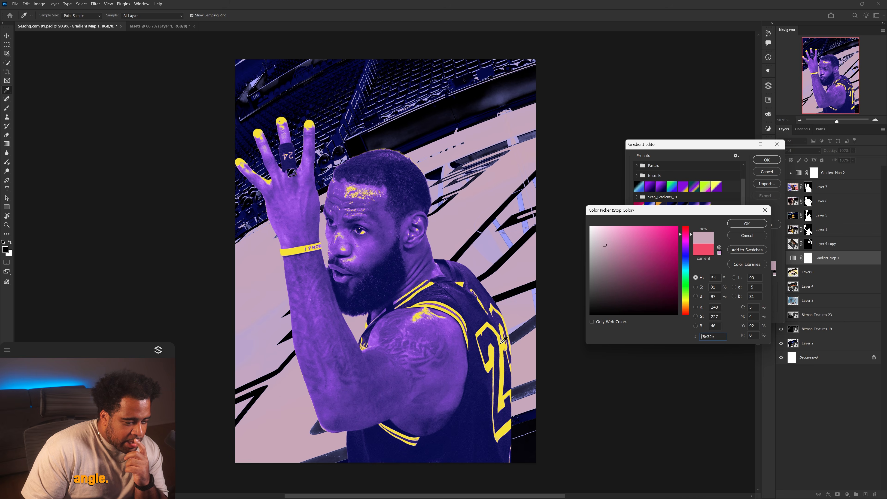
# Rework the background's gradient map by sampling the jersey yellow for the pink stop, shifting its hue, and repositioning the magenta stop and midpoints.
pyautogui.click(505, 340)
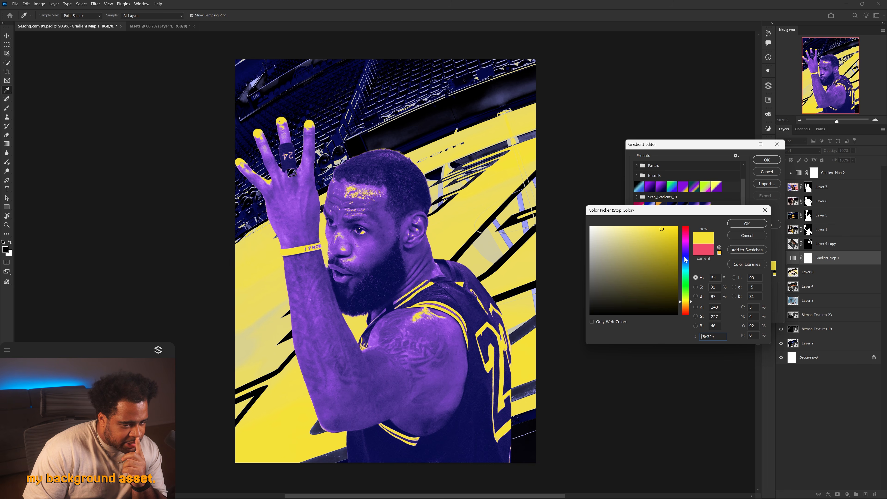
pyautogui.moveTo(686, 260)
pyautogui.mouseDown()
pyautogui.moveTo(686, 243)
pyautogui.moveTo(685, 276)
pyautogui.mouseUp()
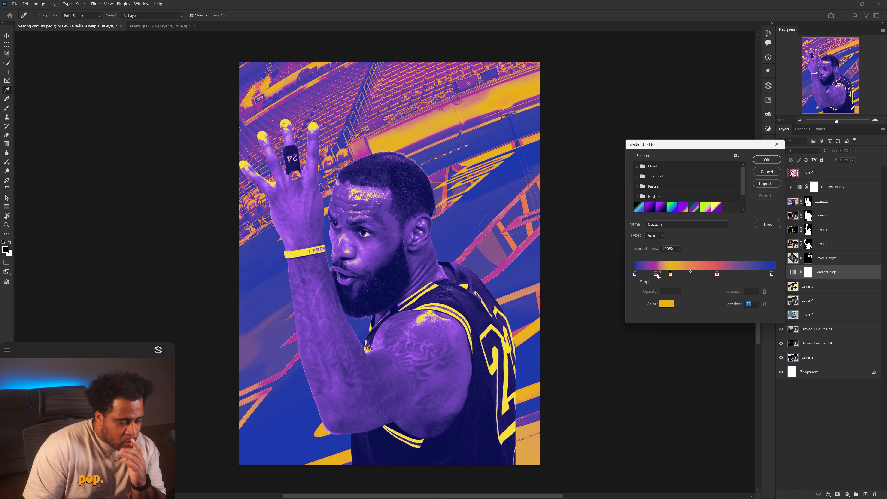
pyautogui.click(654, 274)
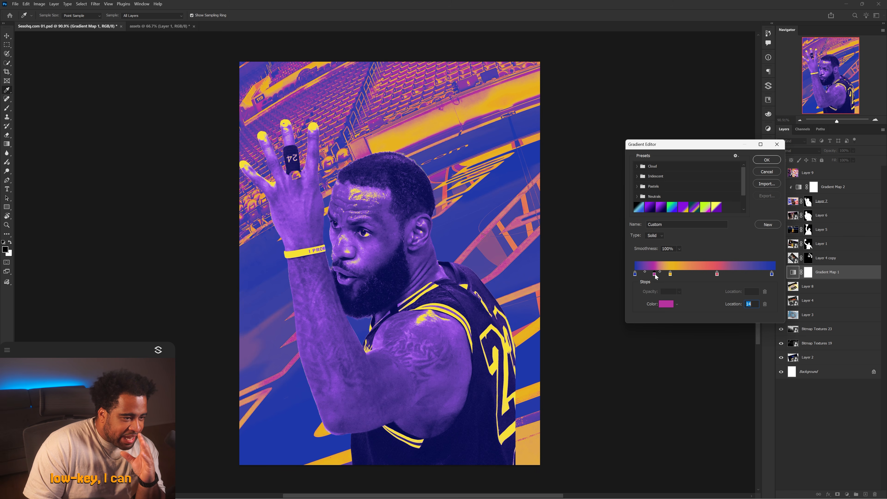
pyautogui.moveTo(656, 275); pyautogui.dragTo(723, 274)
pyautogui.moveTo(697, 271); pyautogui.dragTo(704, 272)
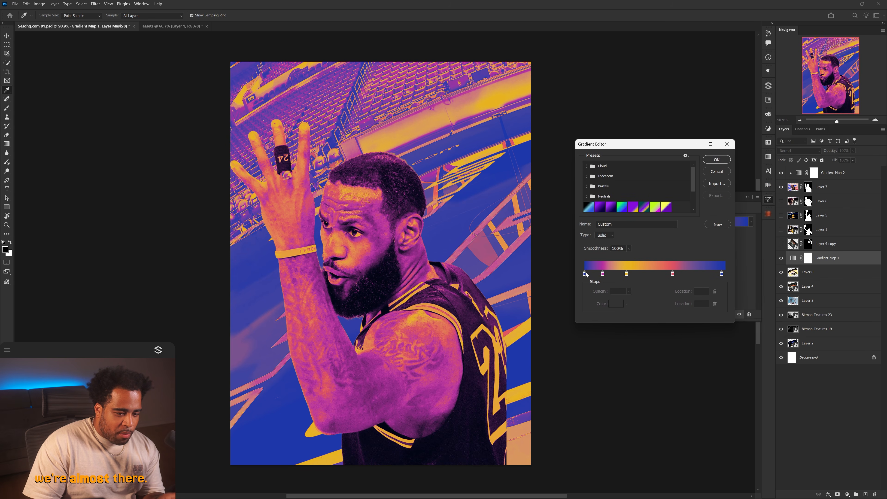
# Darken the blue stop at the start of the background's gradient map to #0d227b.
pyautogui.click(585, 274)
pyautogui.click(616, 306)
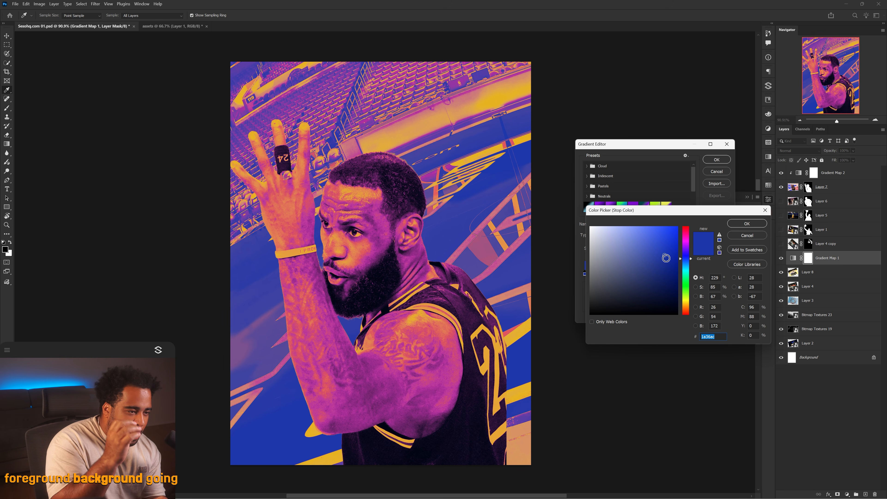
pyautogui.moveTo(667, 258); pyautogui.dragTo(670, 272)
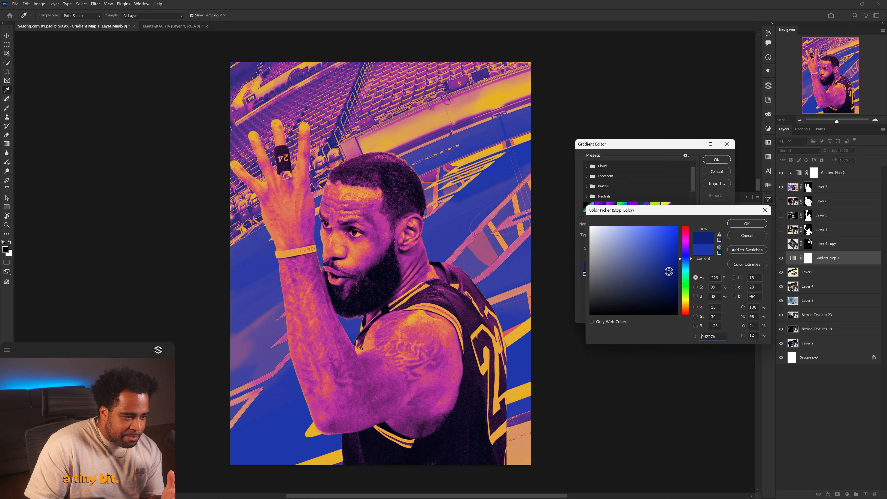
pyautogui.click(747, 224)
# Darken the blue stop at the end of the background's gradient map to #061e86 and accept the gradient.
pyautogui.click(721, 274)
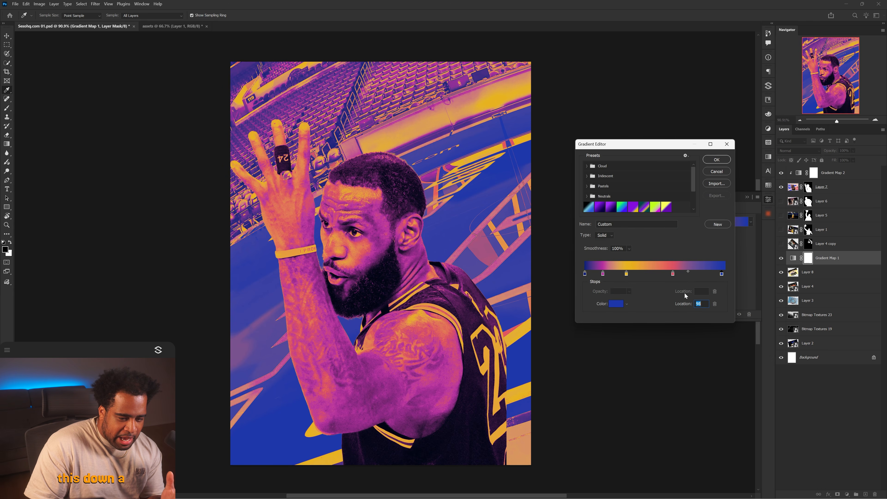
pyautogui.click(616, 304)
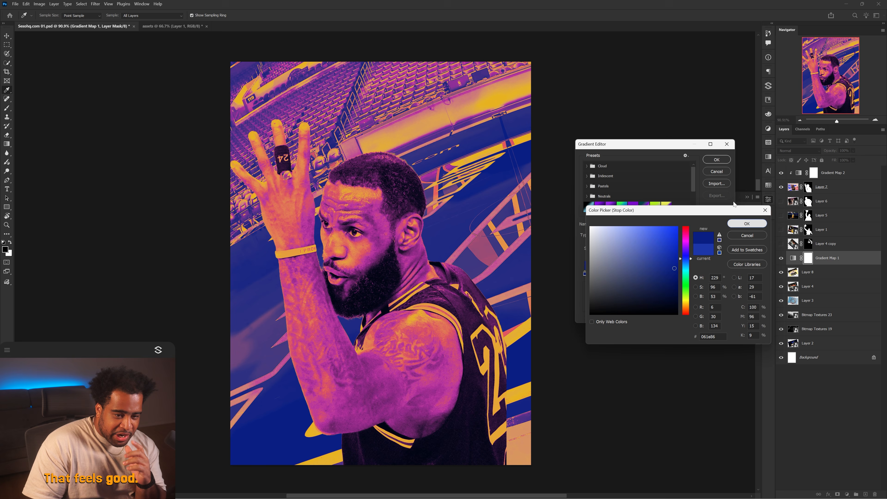
pyautogui.click(747, 224)
pyautogui.click(717, 160)
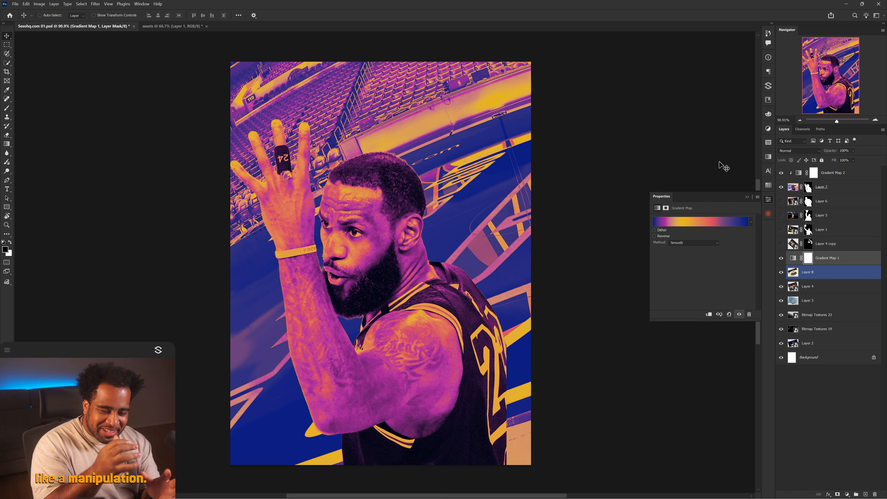
pyautogui.click(747, 197)
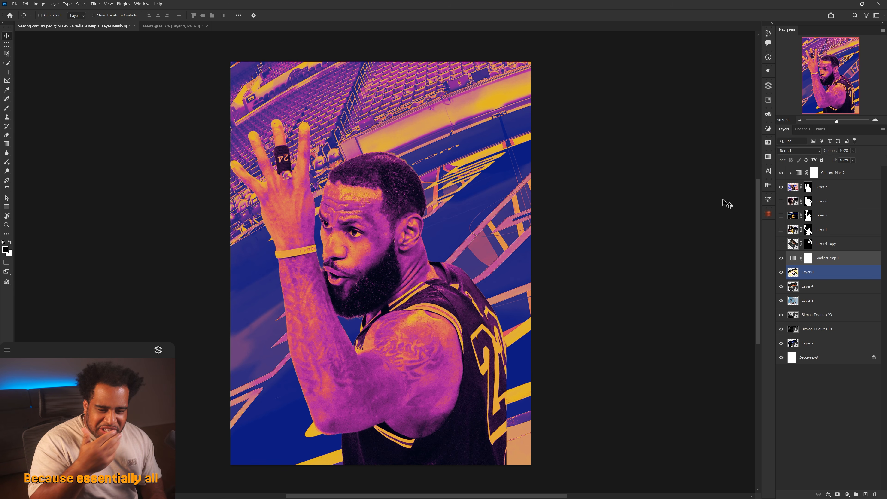
# Show the cut-out hoop, then rotate, resize and place it in the poster's upper-right corner behind the player's head.
pyautogui.click(782, 244)
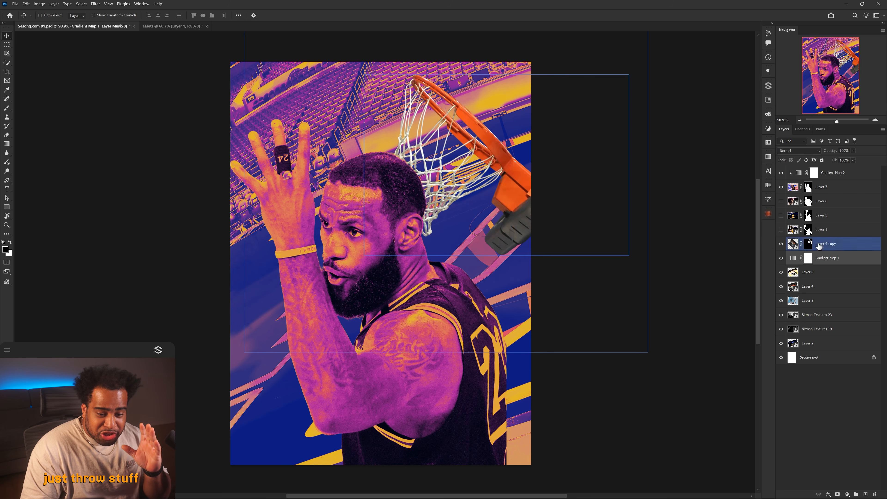
pyautogui.keyDown('ctrl'); pyautogui.click(576, 198); pyautogui.keyUp('ctrl')
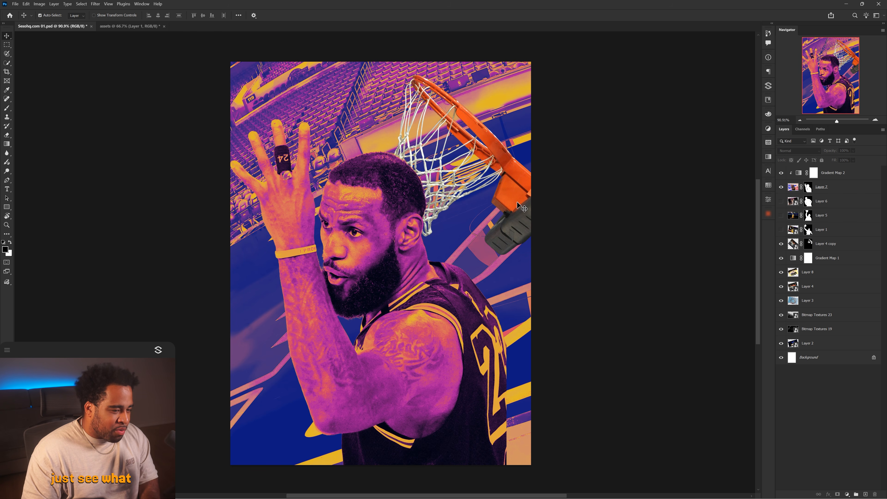
pyautogui.click(523, 208)
pyautogui.hotkey('ctrl', 't')
pyautogui.moveTo(657, 234); pyautogui.dragTo(608, 45)
pyautogui.moveTo(644, 297); pyautogui.dragTo(612, 262)
pyautogui.moveTo(594, 286); pyautogui.dragTo(533, 264)
pyautogui.press('Return')
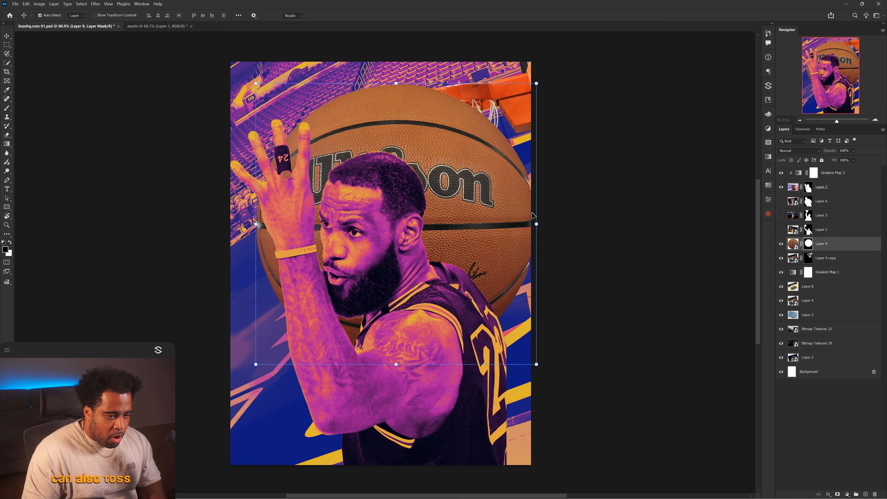
# Shrink the Wilson basketball and place it in the poster's lower-left corner behind the player's forearm.
pyautogui.moveTo(537, 223); pyautogui.dragTo(466, 224)
pyautogui.moveTo(432, 189); pyautogui.dragTo(373, 328)
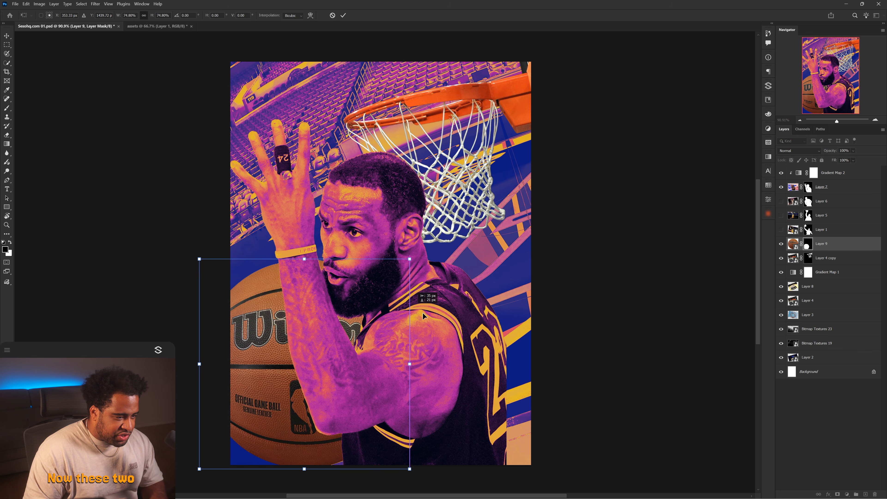
pyautogui.moveTo(304, 258); pyautogui.dragTo(321, 294)
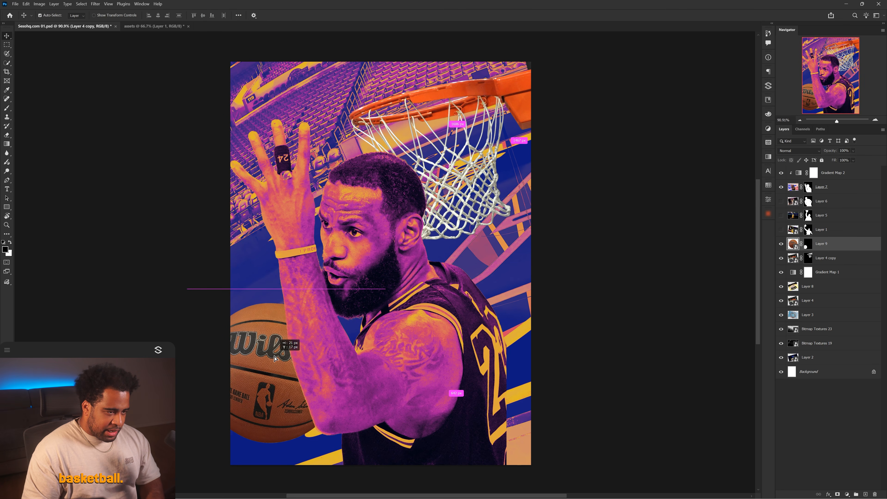
pyautogui.moveTo(287, 334); pyautogui.dragTo(277, 344)
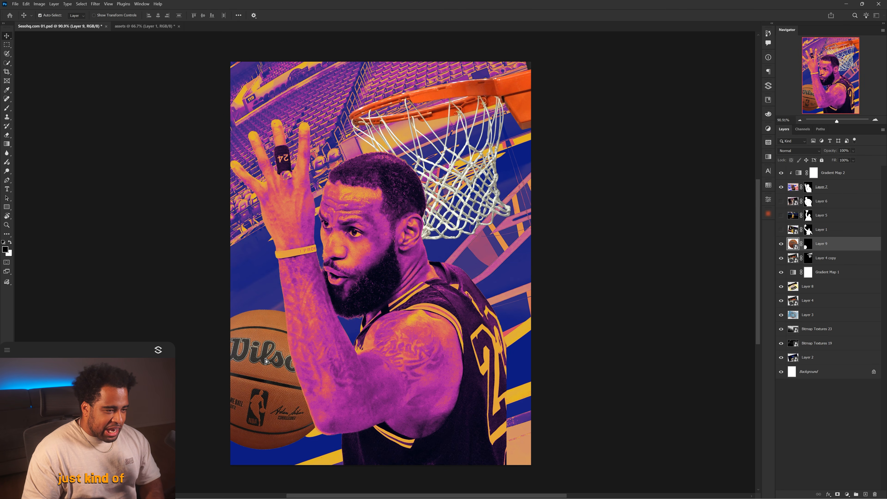
pyautogui.keyDown('ctrl'); pyautogui.click(360, 304); pyautogui.keyUp('ctrl')
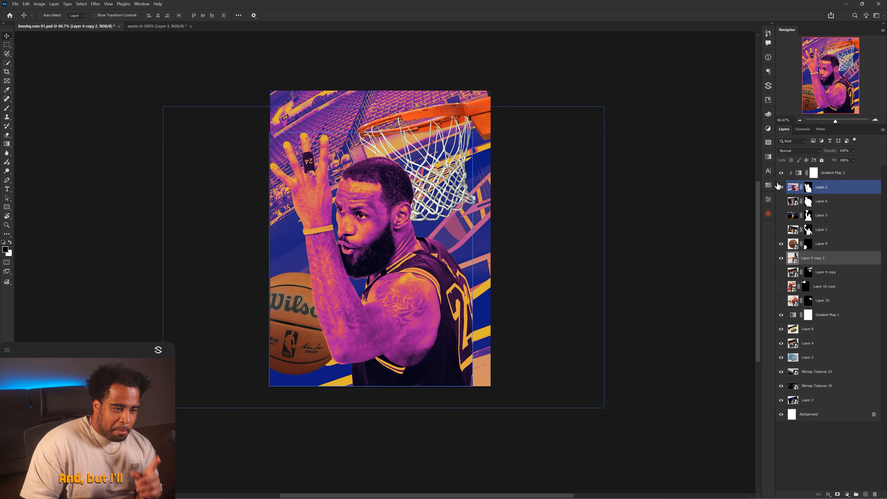
# Activate the Halftone Plus effect on the hoop copy, skipping the plugin's introduction, and hide the hoop's tone layer.
pyautogui.click(768, 213)
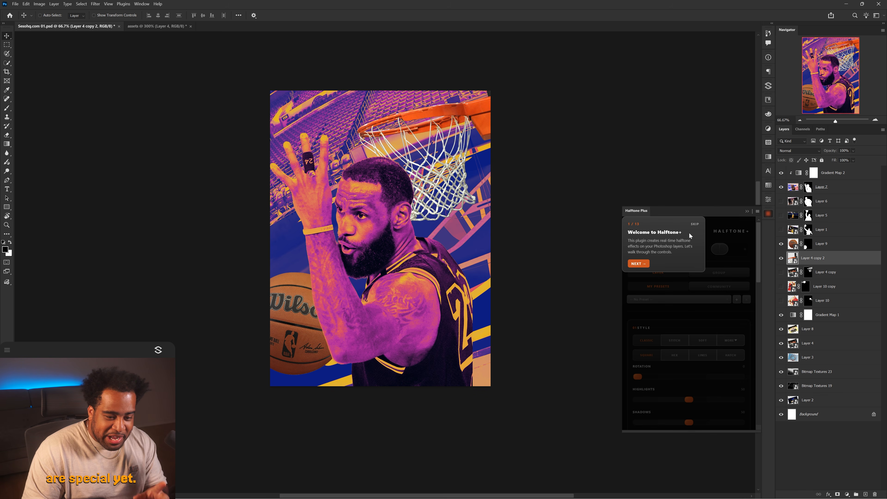
pyautogui.click(695, 225)
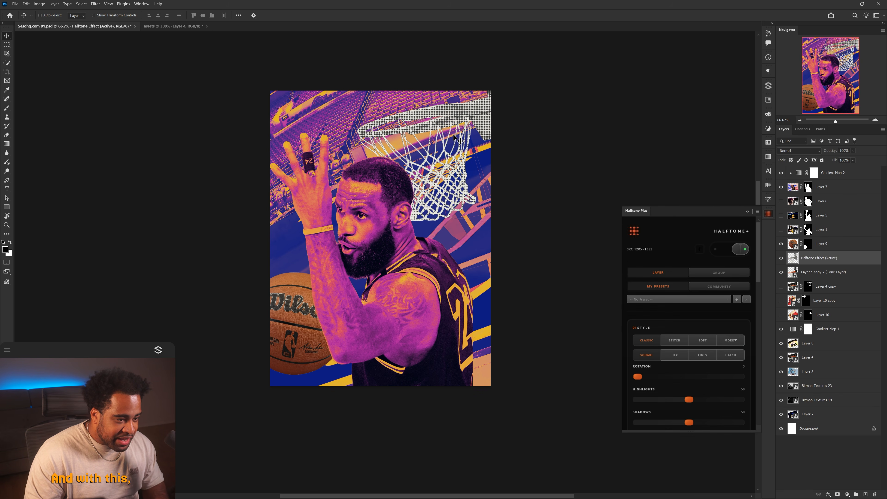
pyautogui.scroll(1, 432, 130)
pyautogui.click(784, 274)
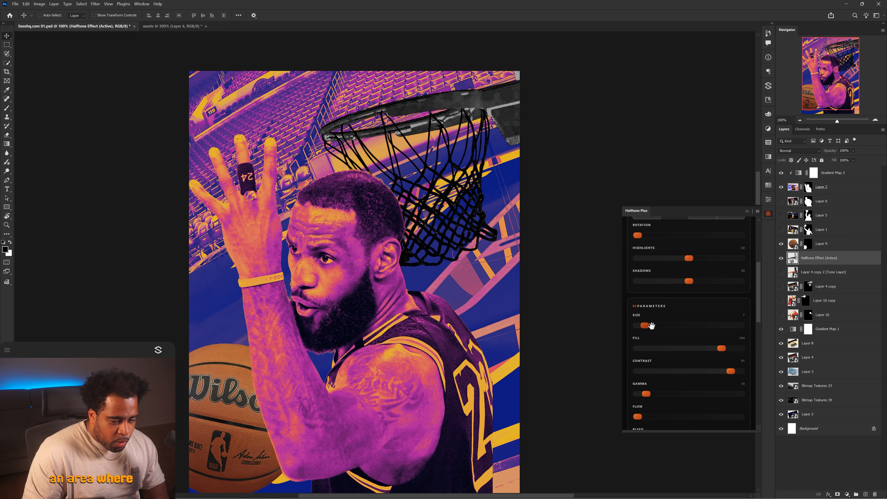
# Increase the size of the hoop's halftone pattern, fine-tune its parameters and save the settings as preset LB.
pyautogui.moveTo(651, 326); pyautogui.dragTo(660, 326)
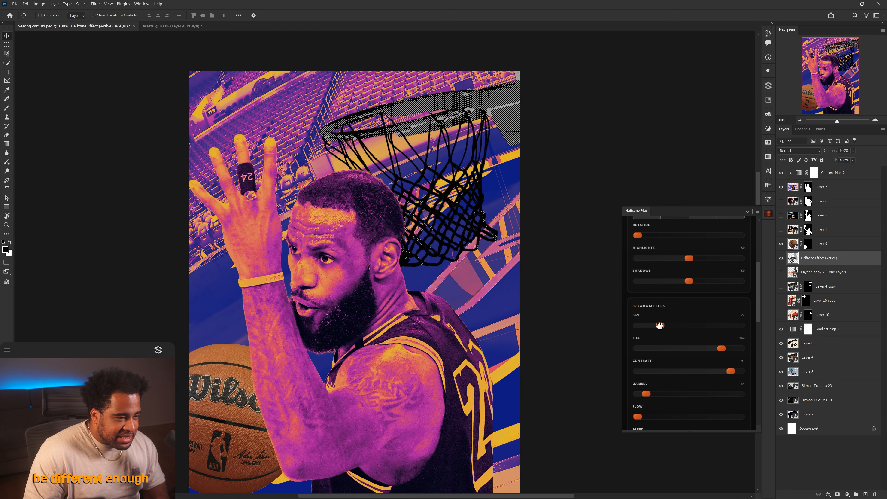
pyautogui.scroll(-3, 660, 326)
pyautogui.moveTo(646, 287)
pyautogui.mouseDown()
pyautogui.moveTo(697, 288)
pyautogui.moveTo(645, 288)
pyautogui.mouseUp()
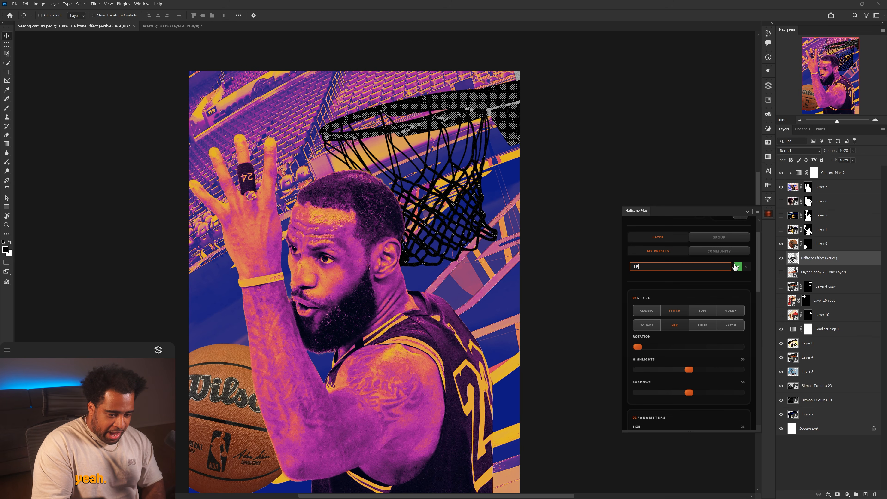
pyautogui.click(736, 266)
# Duplicate the background's gradient map above the hoop's halftone layer and clip the copy to it.
pyautogui.click(834, 331)
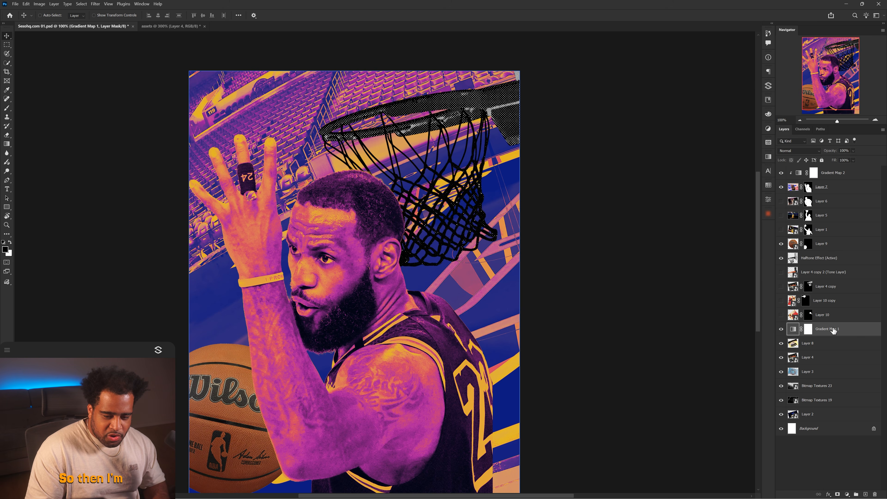
pyautogui.keyDown('alt'); pyautogui.moveTo(839, 329); pyautogui.dragTo(828, 251); pyautogui.keyUp('alt')
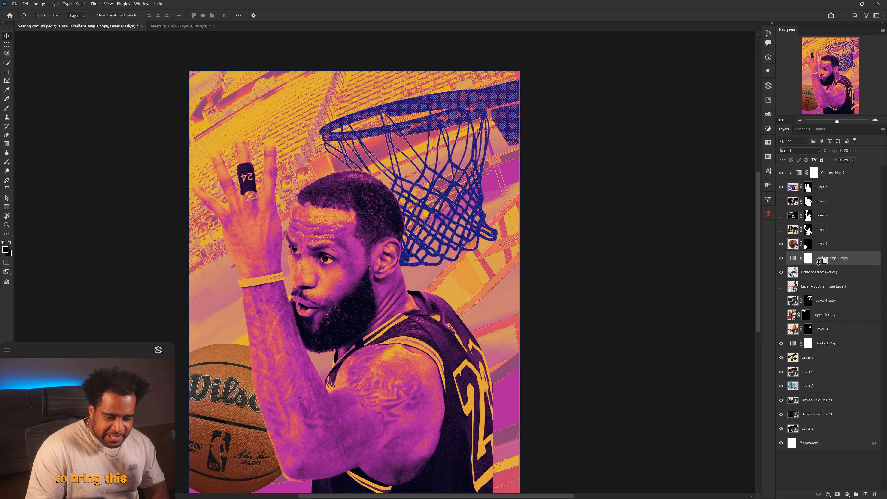
pyautogui.keyDown('alt'); pyautogui.click(821, 264); pyautogui.keyUp('alt')
# Try to shift the halftone hoop slightly upward on the poster, and undo the move.
pyautogui.scroll(-1, 502, 210)
pyautogui.moveTo(467, 168); pyautogui.dragTo(472, 192)
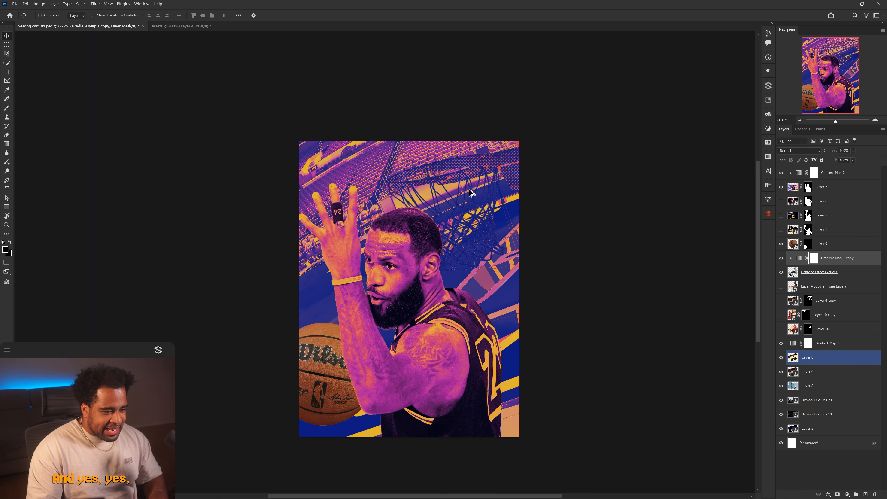
pyautogui.scroll(1, 470, 188)
pyautogui.keyDown('ctrl'); pyautogui.moveTo(486, 160); pyautogui.dragTo(486, 142); pyautogui.keyUp('ctrl')
pyautogui.hotkey('ctrl', 'z')
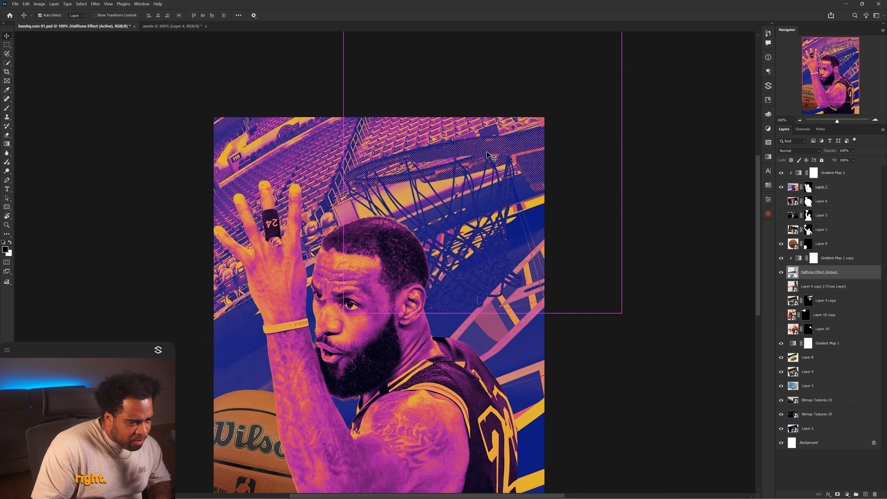
# Compare the halftone hoop with and without its clipped gradient map, and open that gradient for editing.
pyautogui.moveTo(511, 186); pyautogui.dragTo(509, 159)
pyautogui.click(786, 259)
pyautogui.click(781, 258)
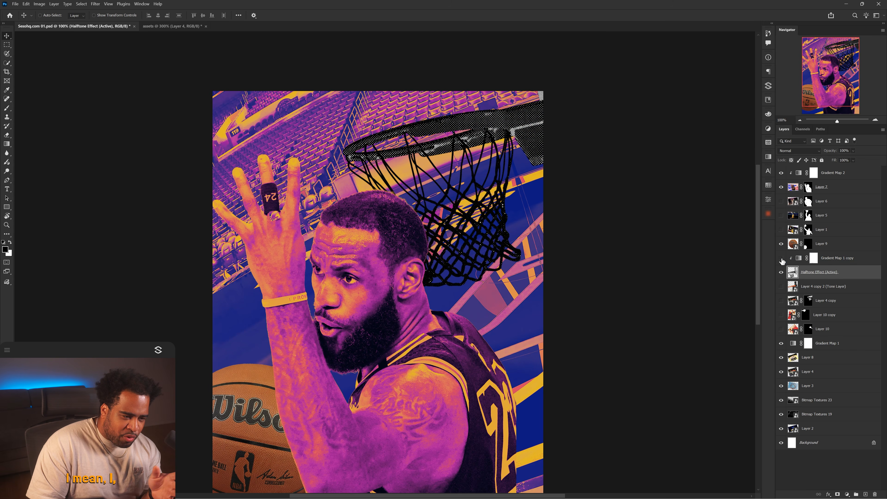
pyautogui.click(782, 258)
pyautogui.doubleClick(800, 259)
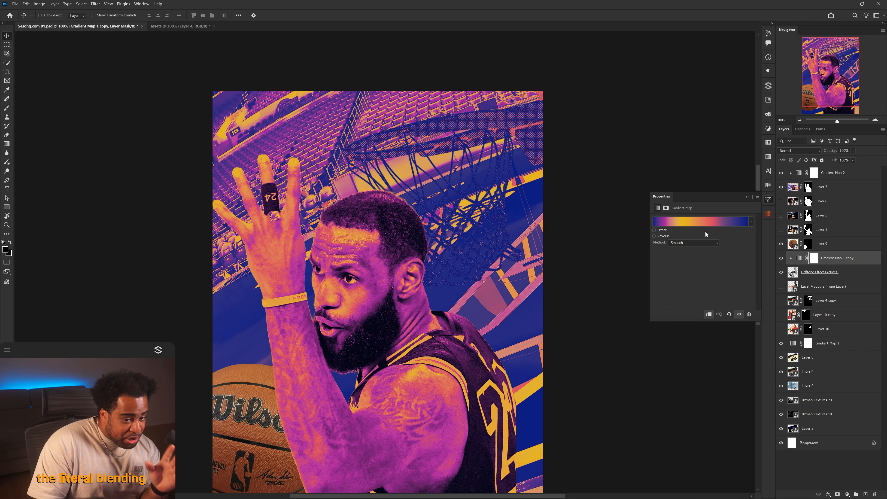
pyautogui.click(699, 224)
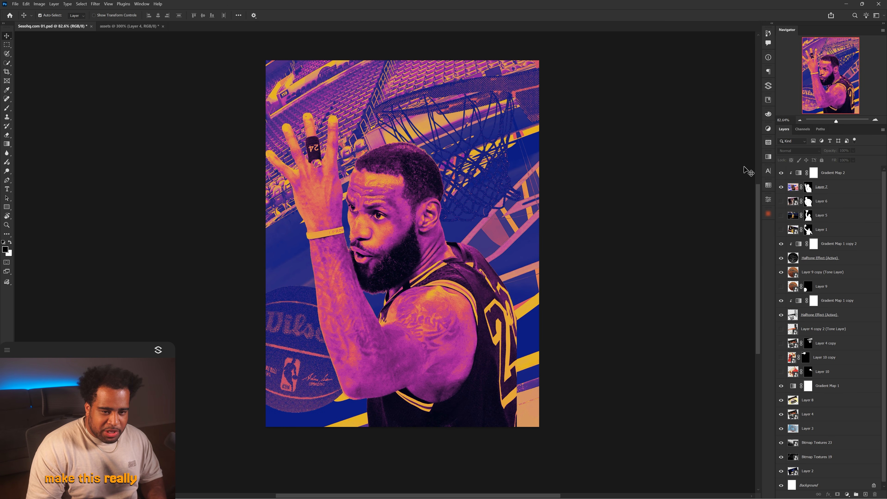
# Group the basketball's halftone effect layers with their clipped gradient map and hide the group.
pyautogui.click(819, 257)
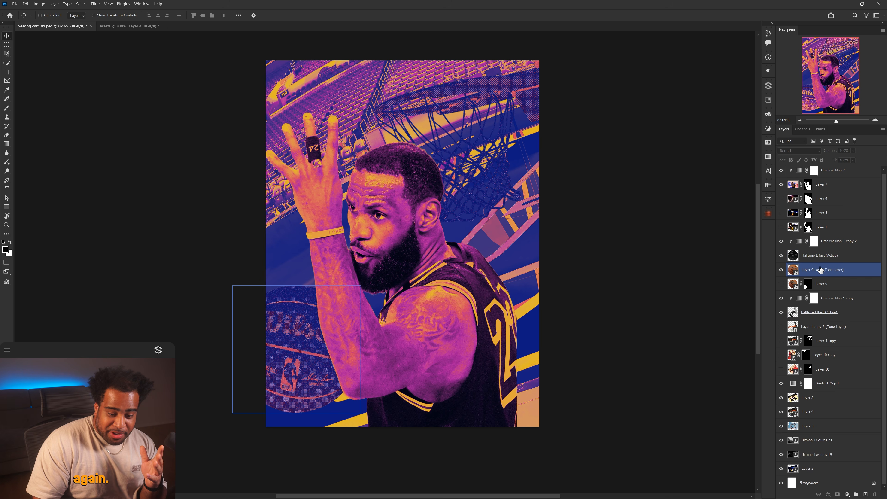
pyautogui.click(826, 383)
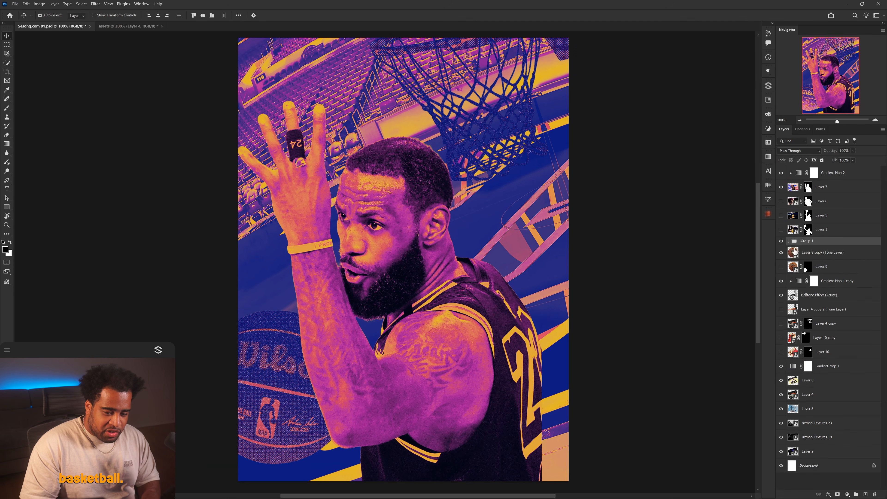
# Place spray 02 from the Sprays pack over the lower-left background and set its Blend If underlying white range to 111 / 255.
pyautogui.click(768, 86)
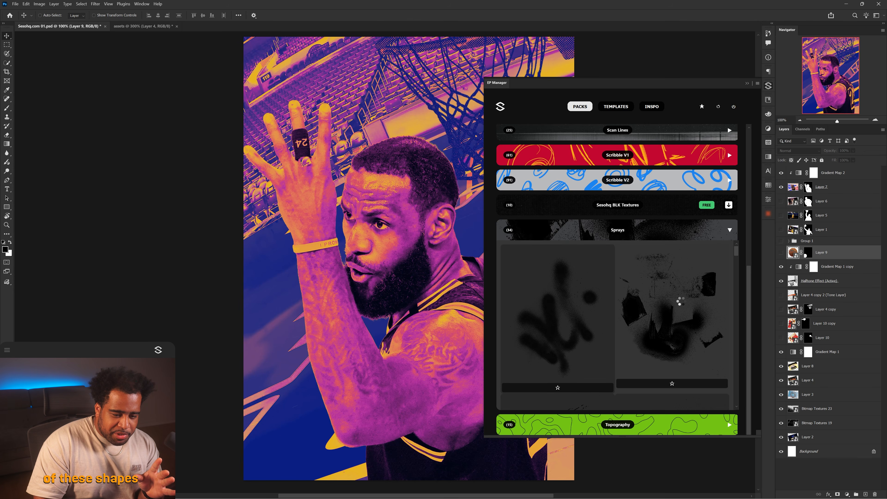
pyautogui.click(768, 85)
pyautogui.moveTo(527, 197)
pyautogui.mouseDown()
pyautogui.moveTo(479, 234)
pyautogui.moveTo(430, 298)
pyautogui.mouseUp()
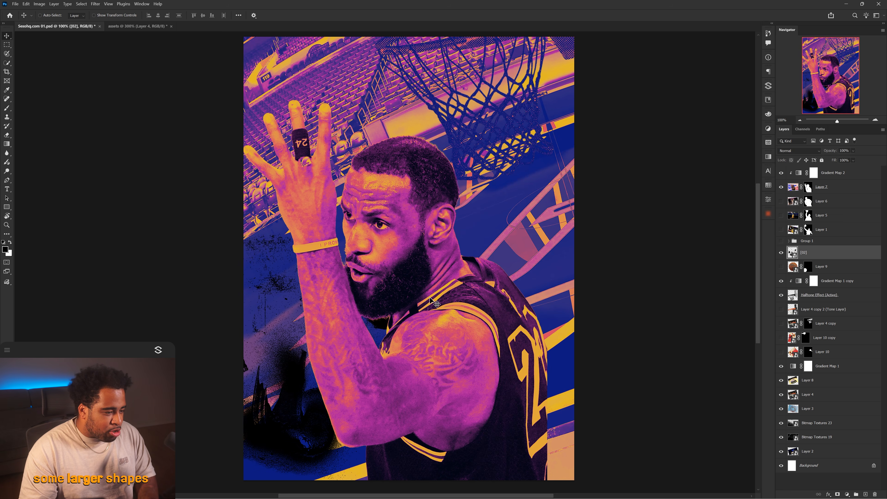
pyautogui.hotkey('ctrl', 't')
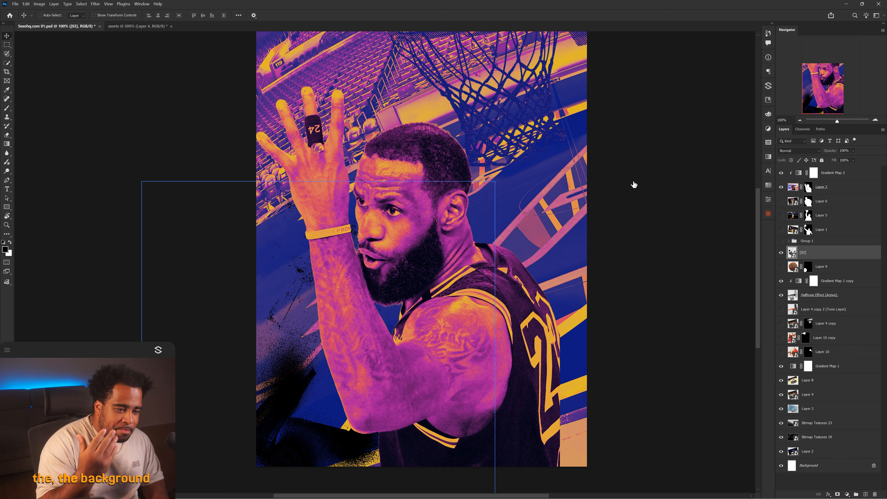
pyautogui.moveTo(684, 287); pyautogui.dragTo(642, 286)
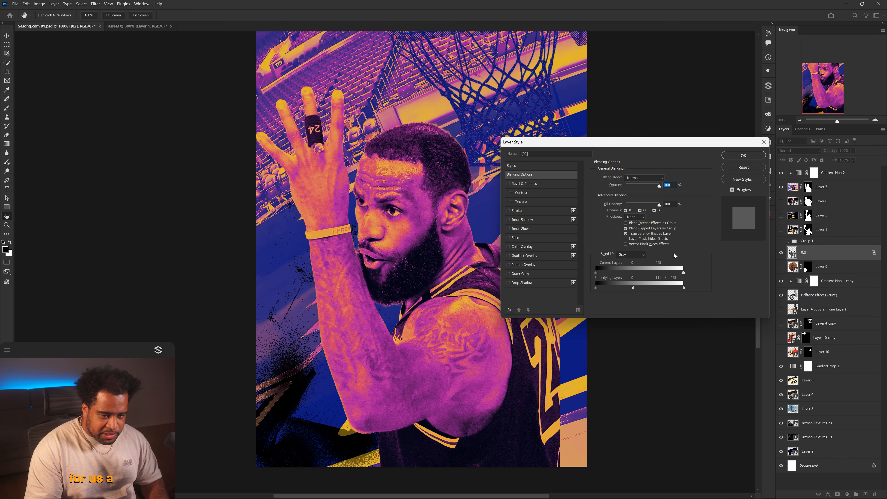
pyautogui.click(749, 157)
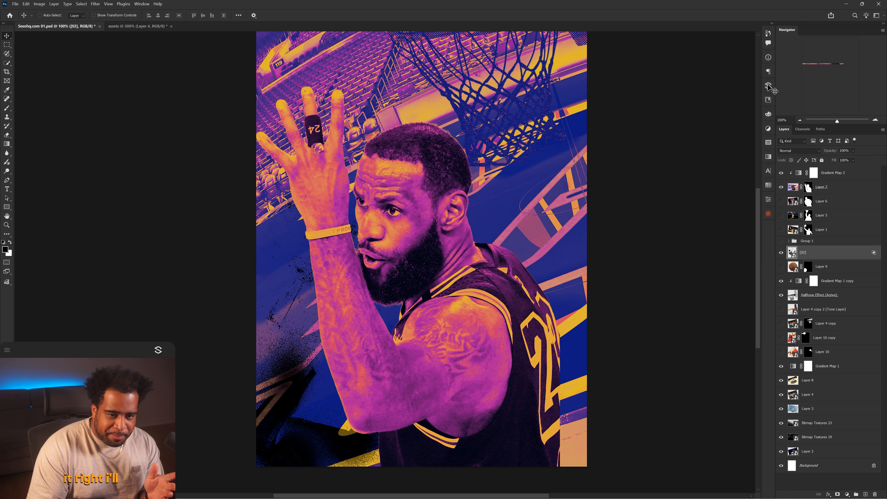
# Import spray 26 from the Sprays pack and place it behind the player's head and shoulder on the poster's right side.
pyautogui.click(768, 85)
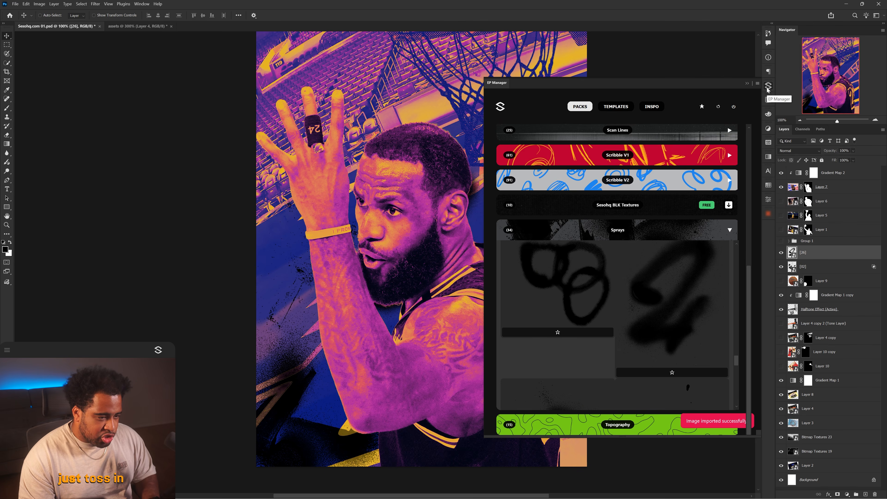
pyautogui.click(769, 85)
pyautogui.moveTo(405, 254); pyautogui.dragTo(499, 191)
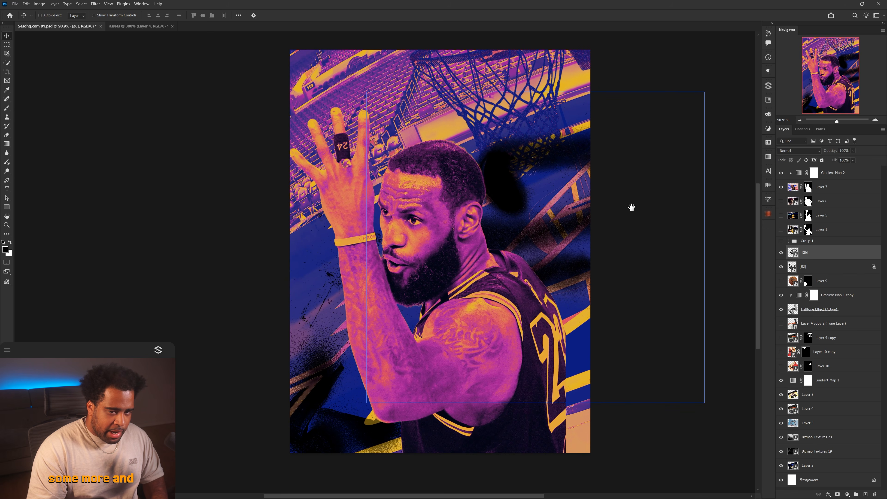
pyautogui.moveTo(569, 180); pyautogui.dragTo(568, 181)
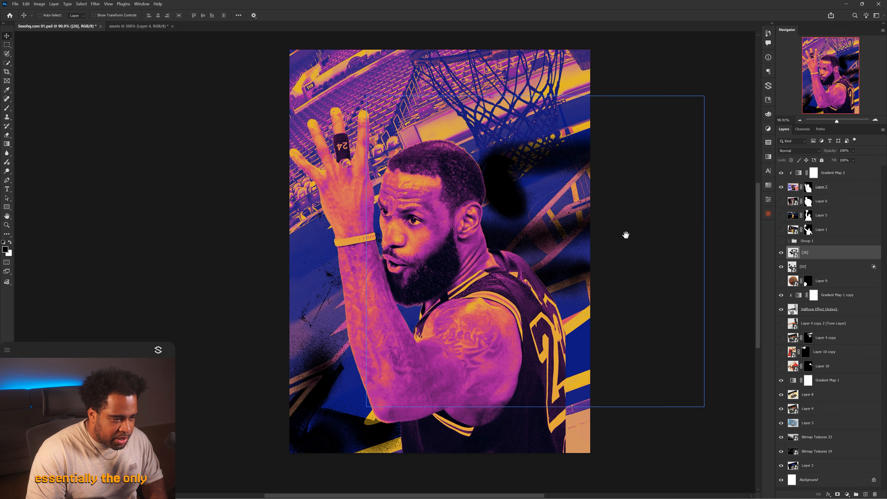
# Add spray 32 and move it into the poster's upper-left corner.
pyautogui.moveTo(626, 234); pyautogui.dragTo(604, 238)
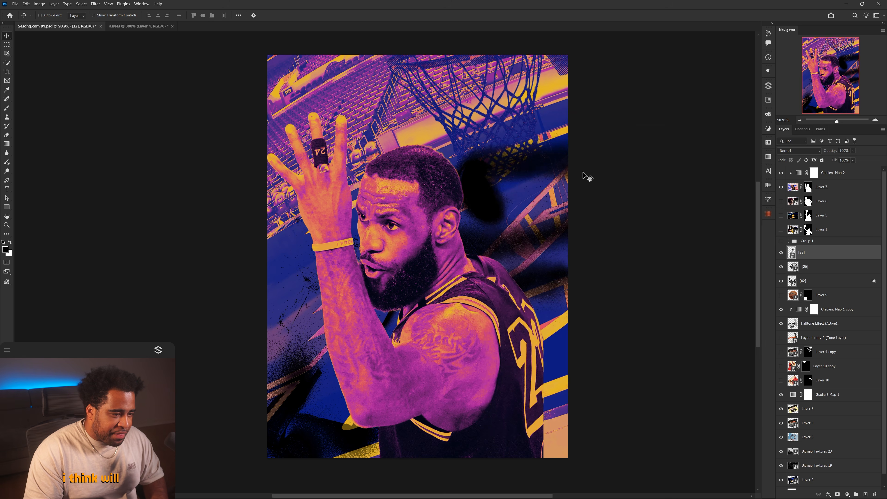
pyautogui.moveTo(489, 308)
pyautogui.mouseDown()
pyautogui.moveTo(485, 227)
pyautogui.moveTo(389, 227)
pyautogui.mouseUp()
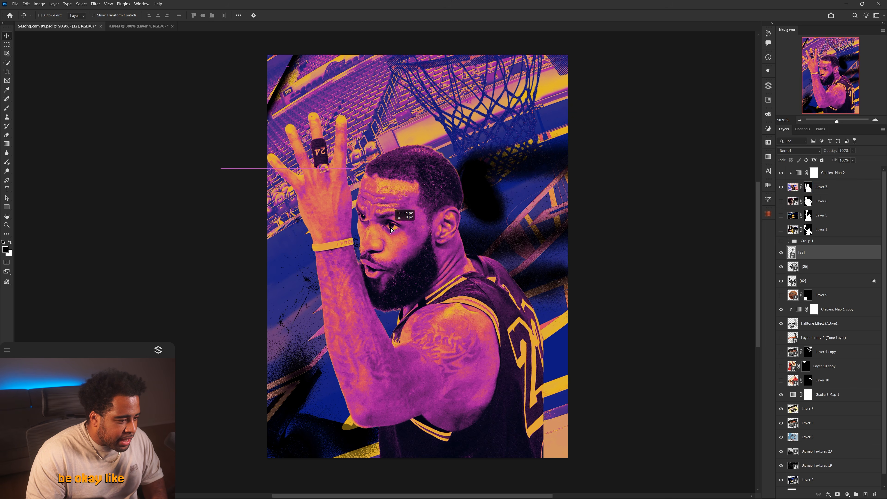
pyautogui.scroll(-1, 489, 250)
pyautogui.keyDown('ctrl'); pyautogui.click(598, 255); pyautogui.keyUp('ctrl')
pyautogui.moveTo(598, 255)
pyautogui.mouseDown()
pyautogui.moveTo(509, 273)
pyautogui.moveTo(595, 267)
pyautogui.mouseUp()
pyautogui.keyDown('ctrl'); pyautogui.click(595, 270); pyautogui.keyUp('ctrl')
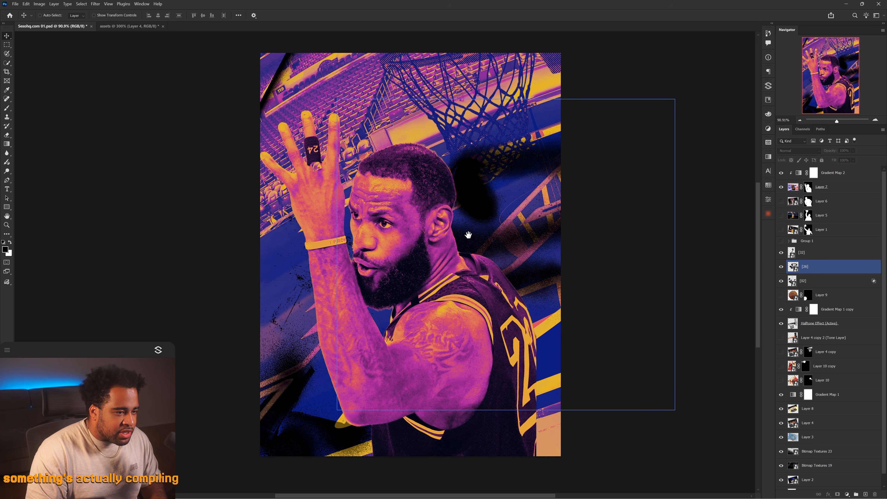
pyautogui.scroll(1, 566, 206)
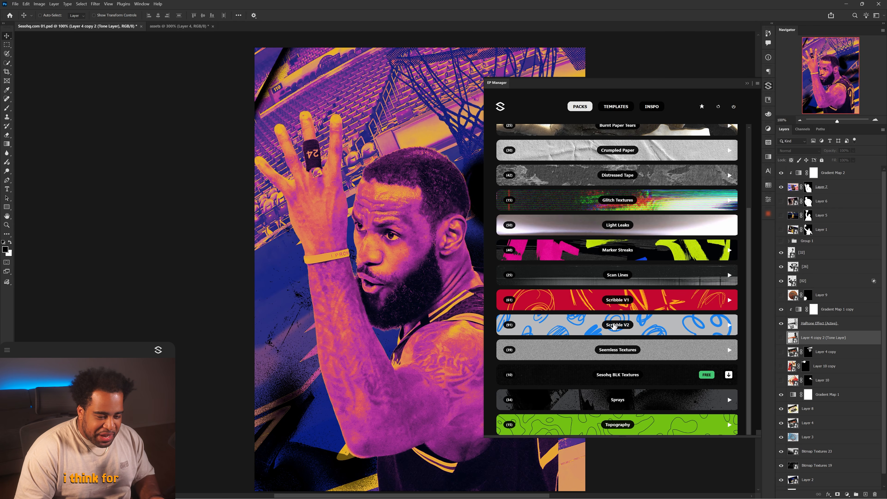
# Browse the Scribble V2 pack and import crown scribble 21 into the poster.
pyautogui.click(616, 325)
pyautogui.scroll(-1, 621, 308)
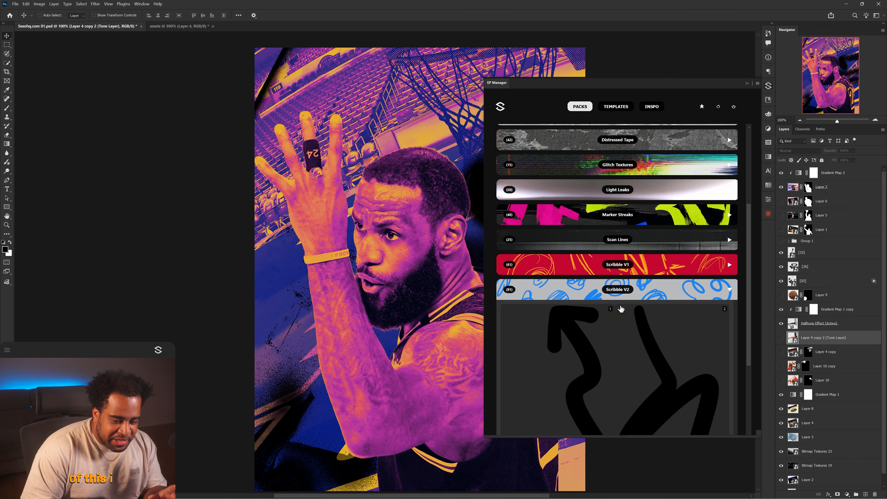
pyautogui.scroll(-6, 687, 297)
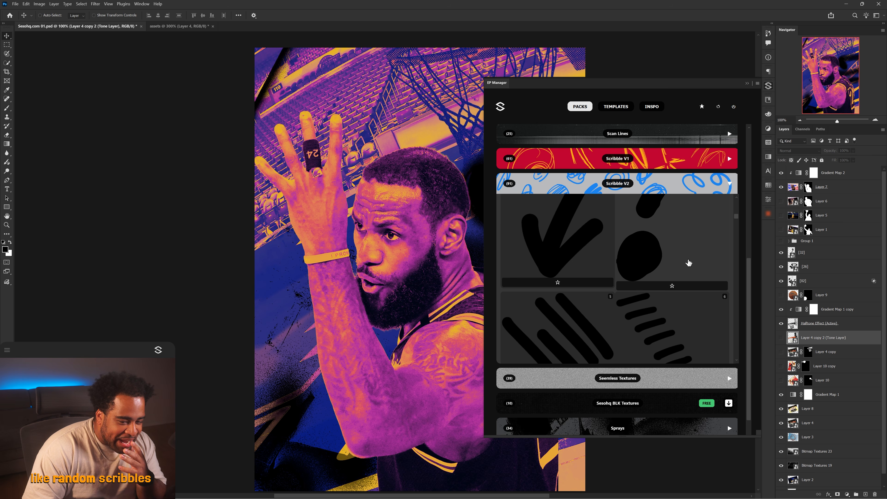
pyautogui.scroll(-8, 688, 258)
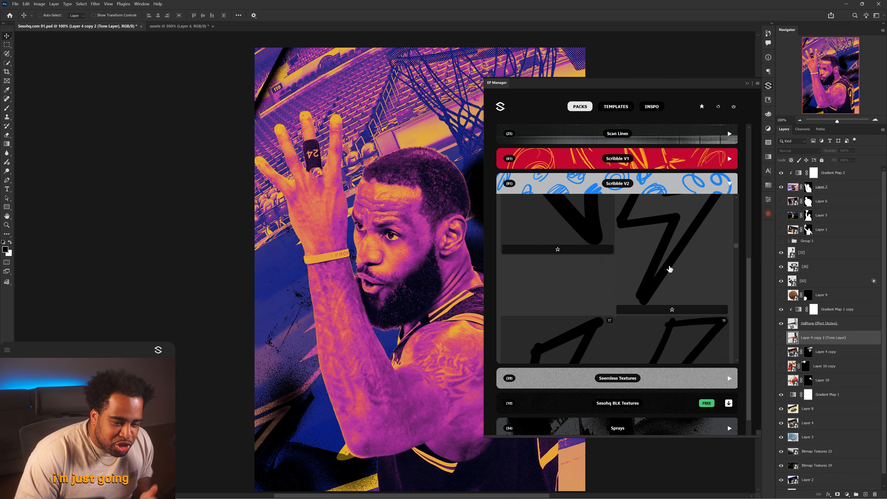
pyautogui.scroll(2, 664, 255)
pyautogui.scroll(-4, 664, 258)
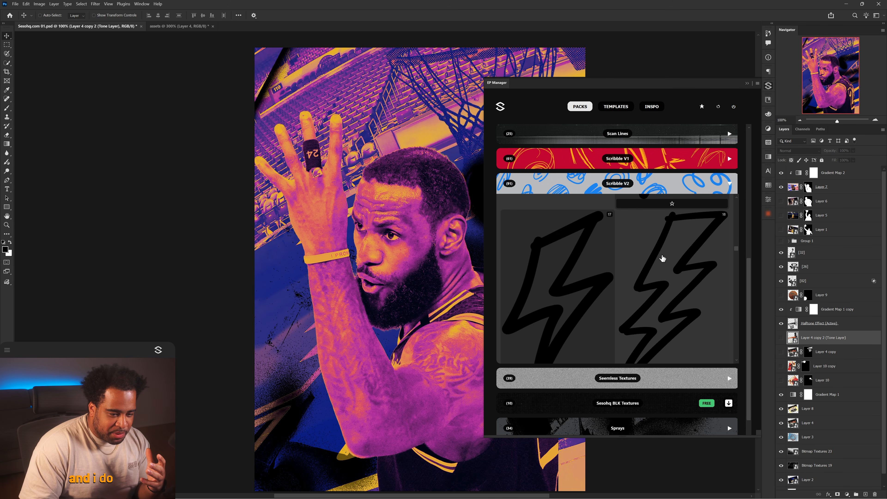
pyautogui.click(577, 292)
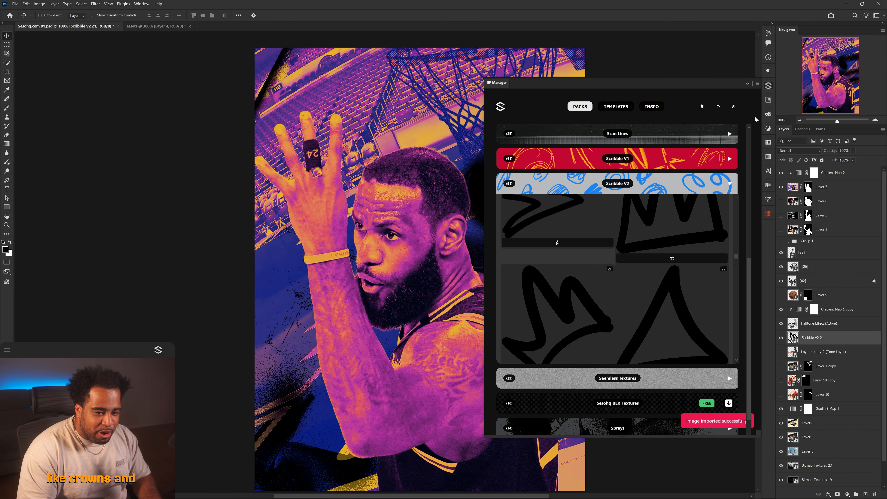
pyautogui.click(769, 87)
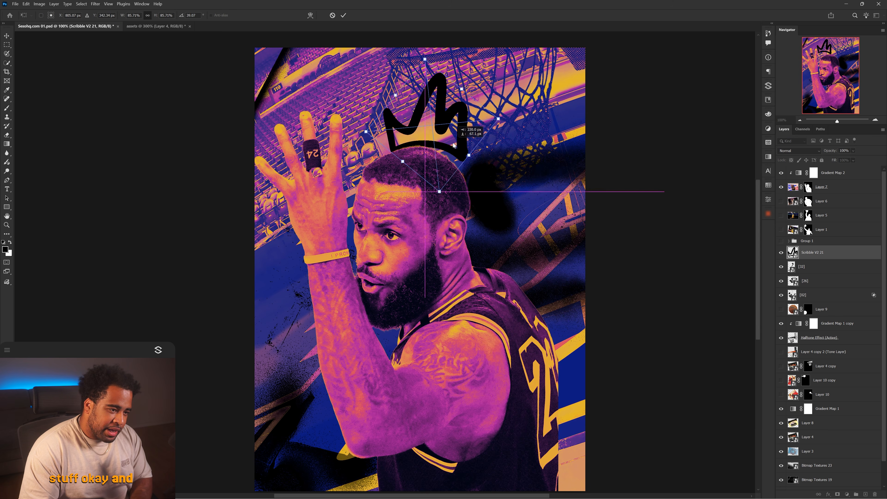
# Position the crown scribble just above the player's head, tilt it to follow the head, and apply the transform.
pyautogui.moveTo(431, 140); pyautogui.dragTo(444, 122)
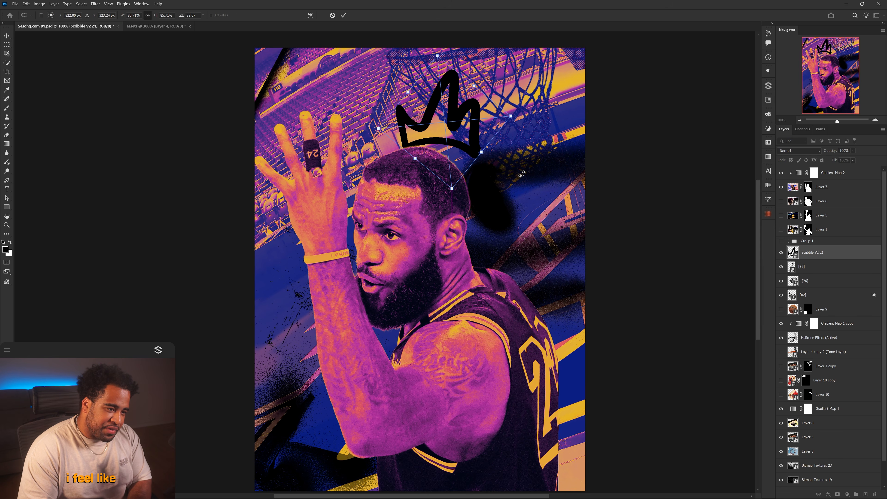
pyautogui.moveTo(493, 204); pyautogui.dragTo(512, 187)
pyautogui.press('Return')
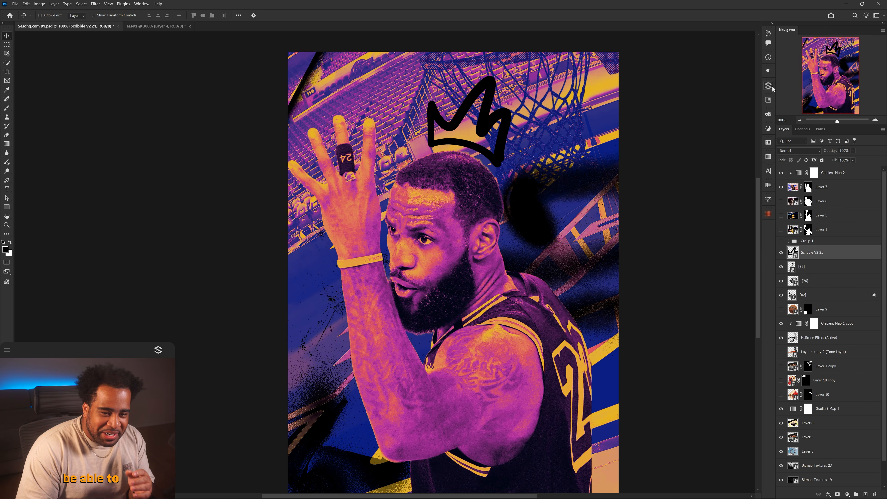
# Import scribble 62 from the Scribble V2 pack and place it along the poster's left edge behind the player's raised arm.
pyautogui.click(769, 86)
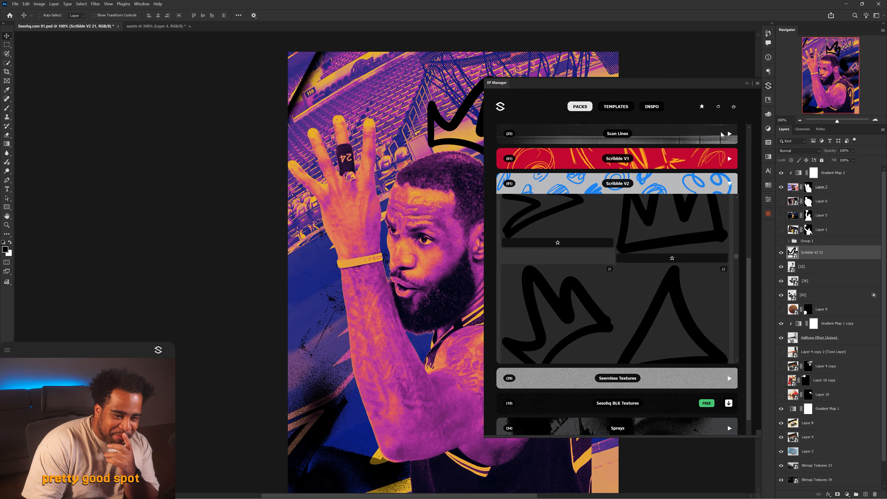
pyautogui.click(670, 284)
pyautogui.moveTo(413, 264); pyautogui.dragTo(279, 283)
pyautogui.hotkey('ctrl', 't')
pyautogui.moveTo(202, 243); pyautogui.dragTo(202, 252)
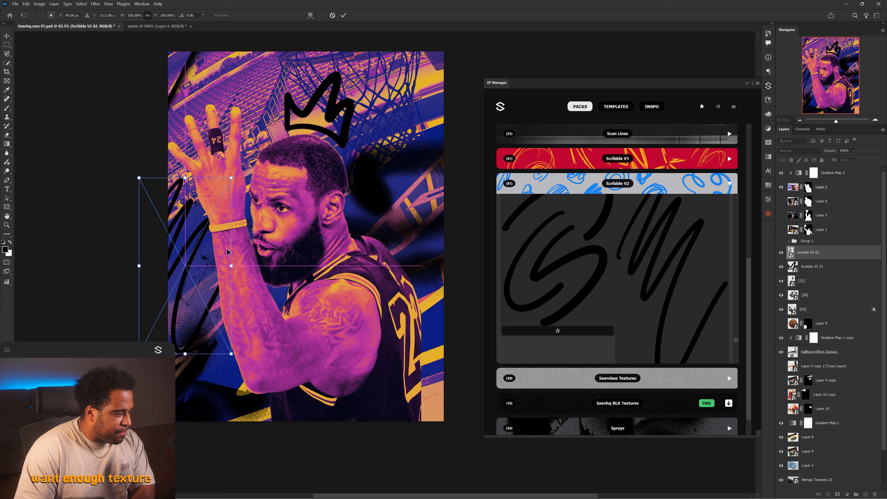
pyautogui.press('Return')
pyautogui.scroll(-2, 610, 273)
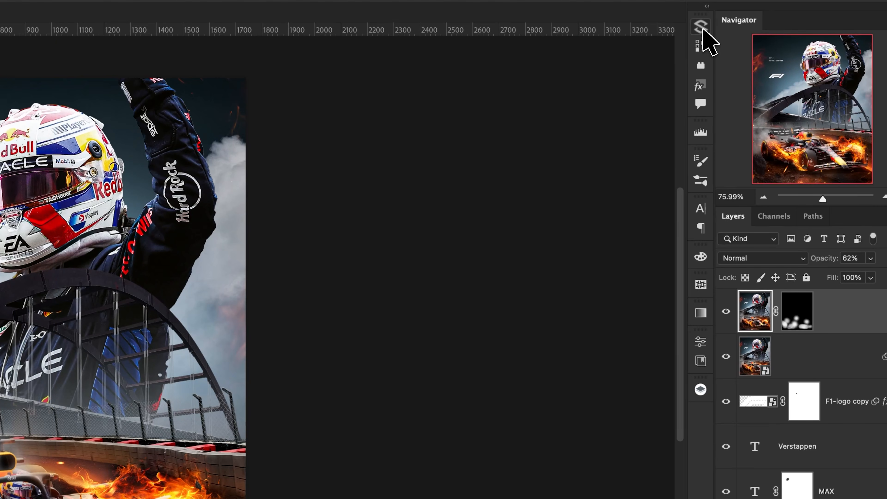
# Overlay the F1 poster with the Crumpled Paper 28 texture in Linear Burn mode and open the Black Textures pack.
pyautogui.click(700, 25)
pyautogui.click(545, 365)
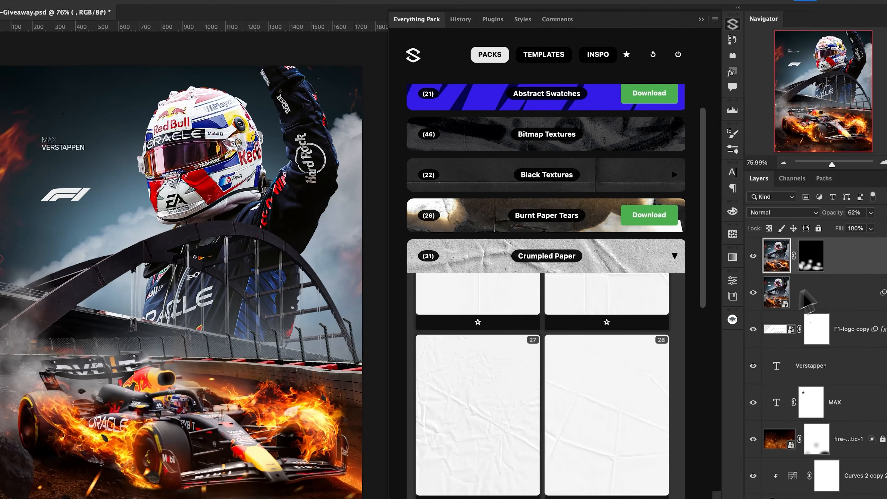
pyautogui.click(617, 376)
pyautogui.press('Return')
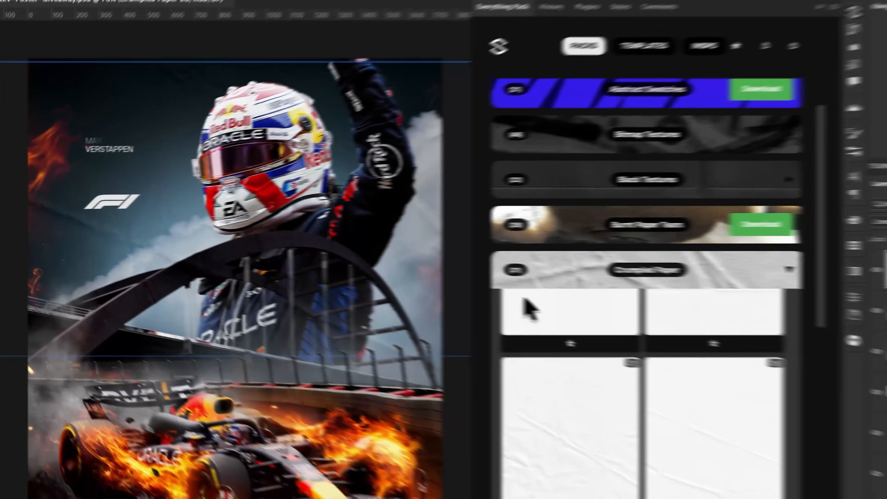
pyautogui.click(814, 304)
pyautogui.scroll(-1, 600, 195)
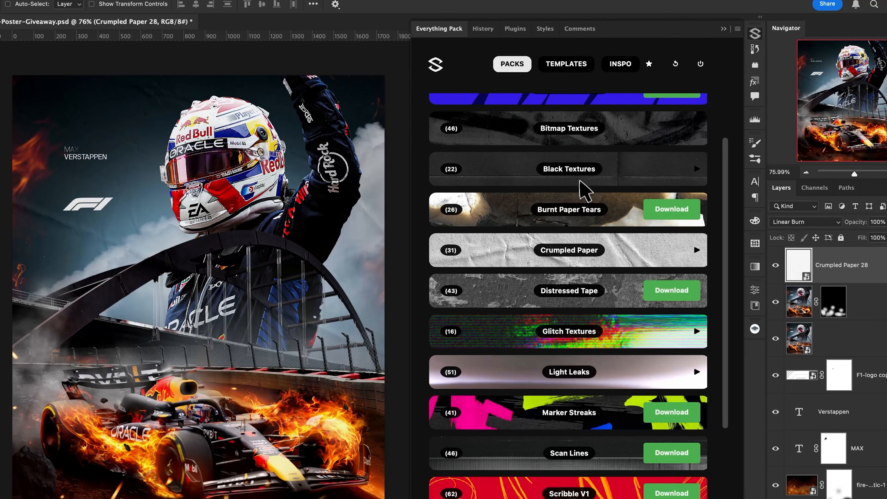
pyautogui.click(581, 182)
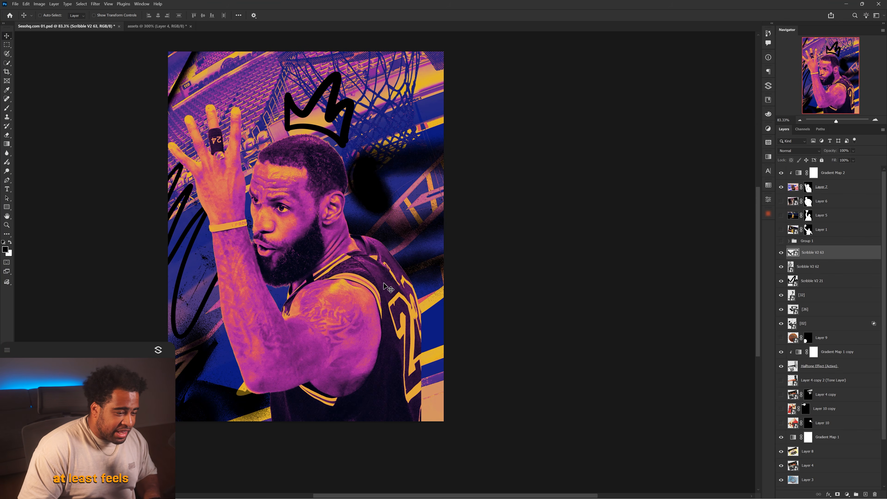
# In the basketball poster, move scribble 63 to the lower-right edge behind the player's jersey.
pyautogui.moveTo(385, 286)
pyautogui.mouseDown()
pyautogui.moveTo(474, 384)
pyautogui.moveTo(441, 341)
pyautogui.mouseUp()
pyautogui.moveTo(461, 311); pyautogui.dragTo(496, 303)
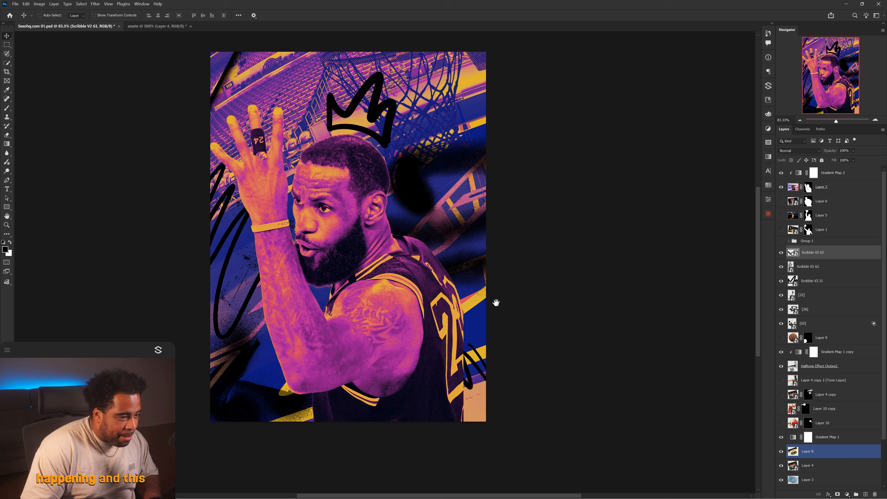
pyautogui.scroll(1, 407, 274)
pyautogui.moveTo(414, 275); pyautogui.dragTo(447, 287)
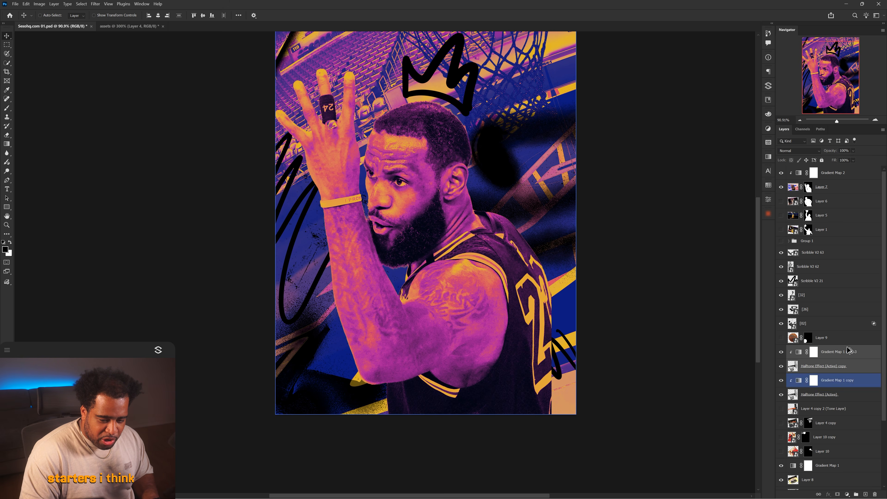
# Duplicate the hoop's halftone layer with its clipped gradient map and move the copy toward the poster's lower left.
pyautogui.hotkey('ctrl', 'j')
pyautogui.moveTo(549, 243); pyautogui.dragTo(441, 318)
pyautogui.rightClick(830, 354)
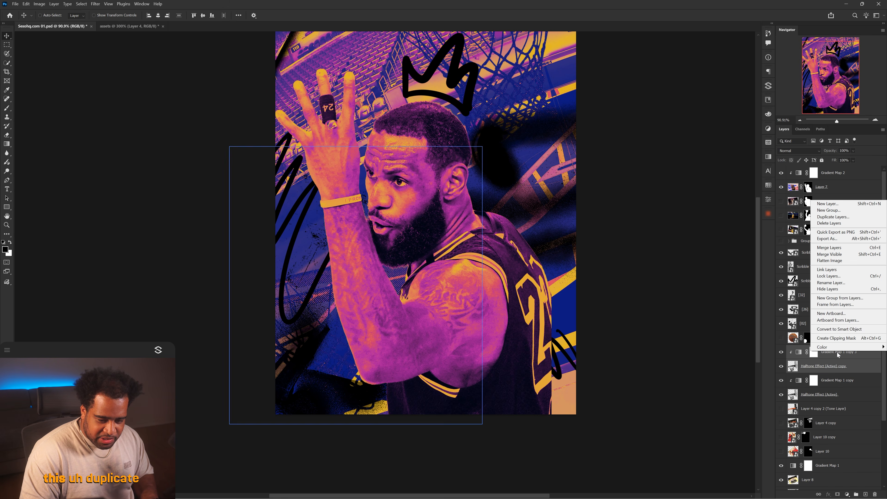
pyautogui.click(835, 322)
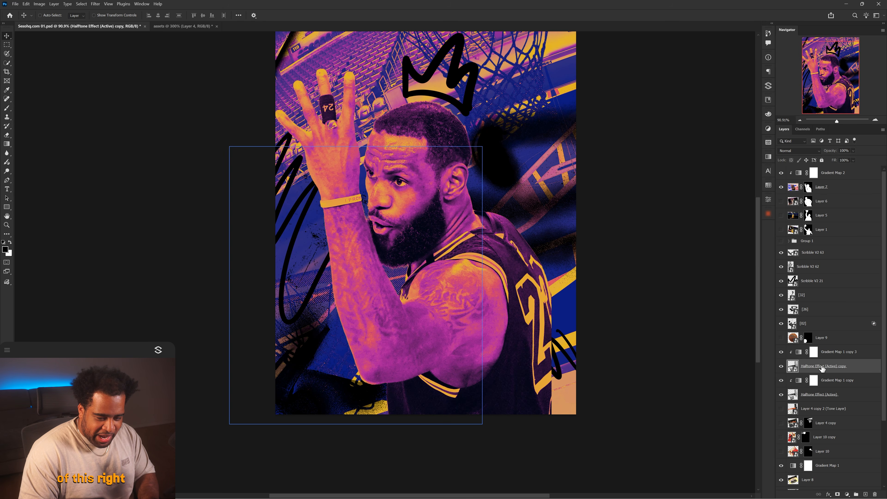
# Enlarge the duplicated hoop halftone to about 189% across the background, and select the spray 26 layer.
pyautogui.hotkey('ctrl', 't')
pyautogui.moveTo(484, 285); pyautogui.dragTo(540, 253)
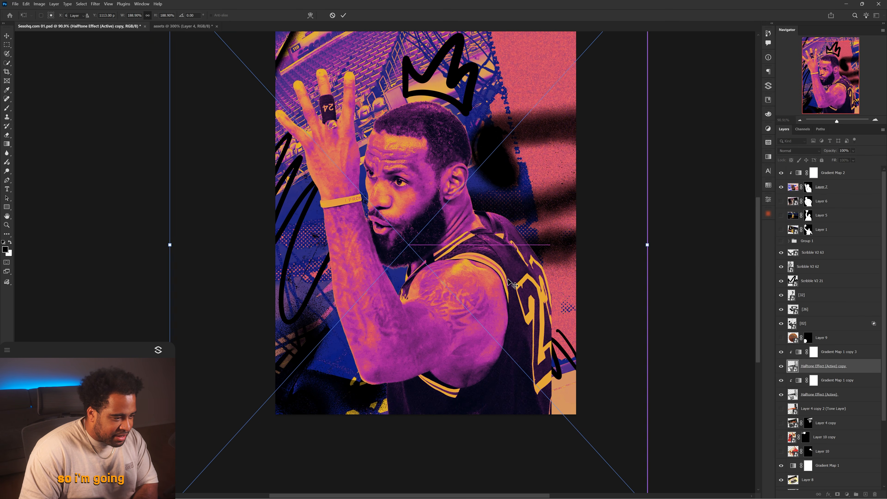
pyautogui.click(817, 311)
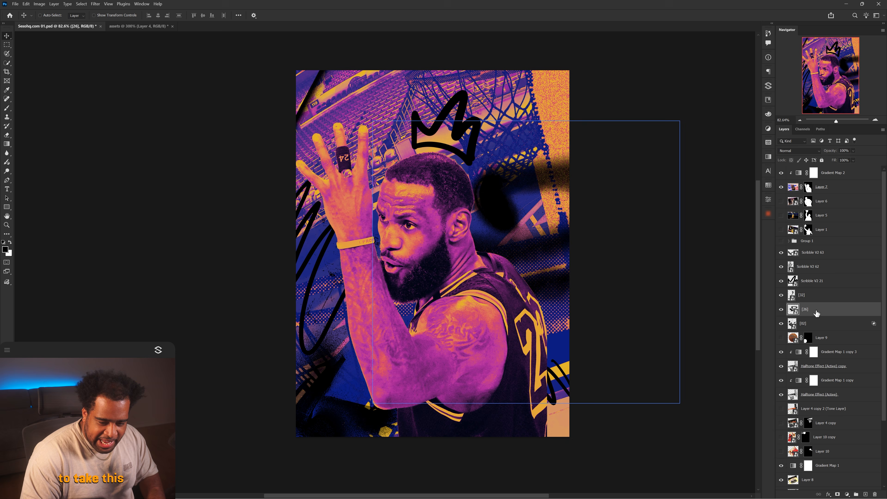
# Place the spray 26 layer directly beneath the duplicated hoop halftone layer, undoing a trial shift of its position.
pyautogui.moveTo(817, 312); pyautogui.dragTo(815, 362)
pyautogui.moveTo(517, 217); pyautogui.dragTo(545, 210)
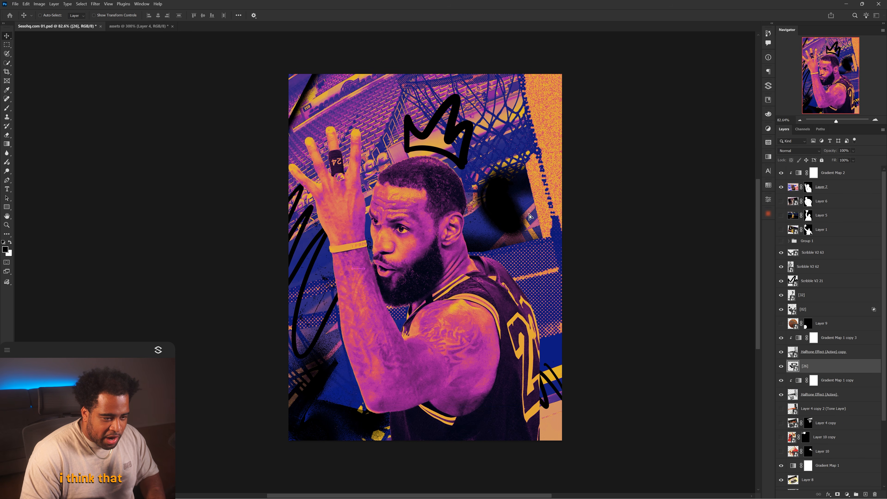
pyautogui.hotkey('ctrl', 'z')
pyautogui.keyDown('ctrl'); pyautogui.click(615, 254); pyautogui.keyUp('ctrl')
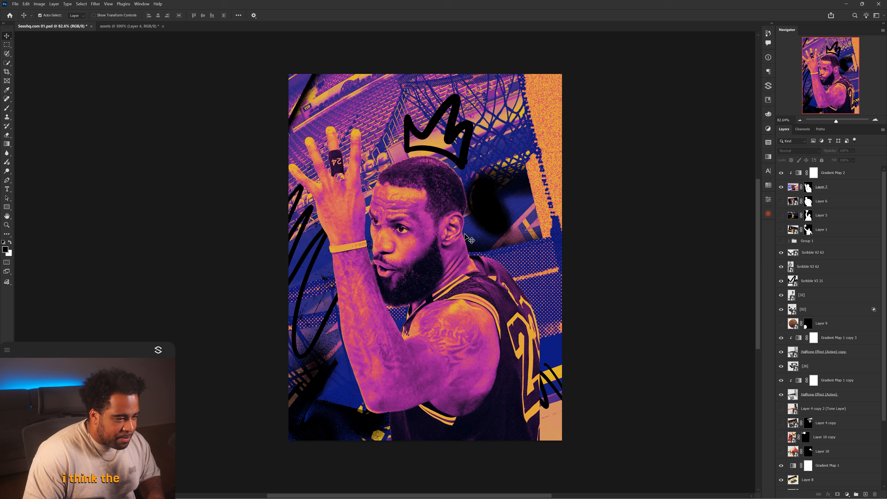
# Place the scribble 62 layer beneath the spray 26 layer so it sits behind the duplicated hoop halftone.
pyautogui.moveTo(312, 266); pyautogui.dragTo(320, 266)
pyautogui.hotkey('ctrl', 'z')
pyautogui.moveTo(804, 271); pyautogui.dragTo(803, 372)
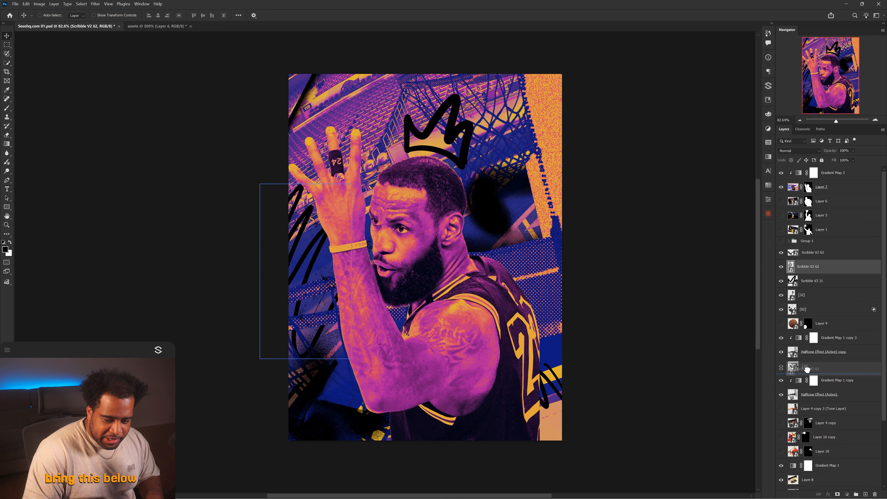
pyautogui.click(635, 301)
pyautogui.keyDown('ctrl'); pyautogui.click(632, 298); pyautogui.keyUp('ctrl')
pyautogui.moveTo(595, 291); pyautogui.dragTo(589, 275)
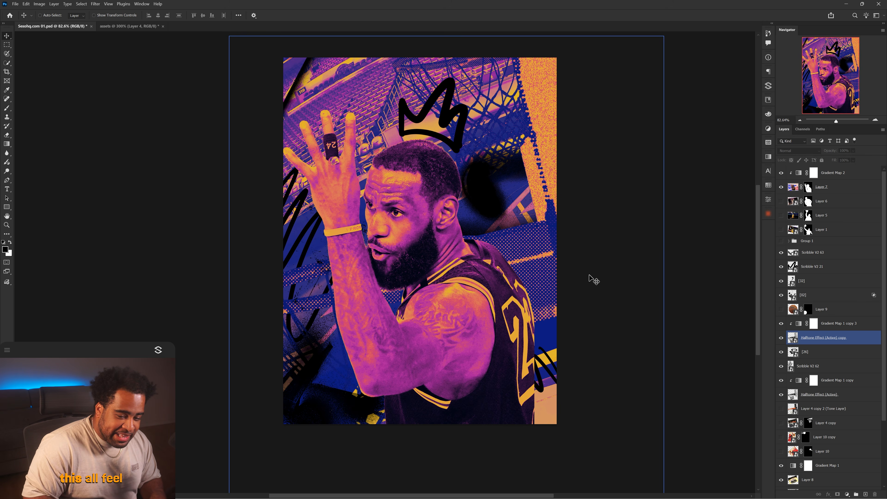
# Add the Film_Grain_Light texture from the Seemless Textures pack directly above the scribble 63 layer.
pyautogui.click(814, 252)
pyautogui.click(767, 88)
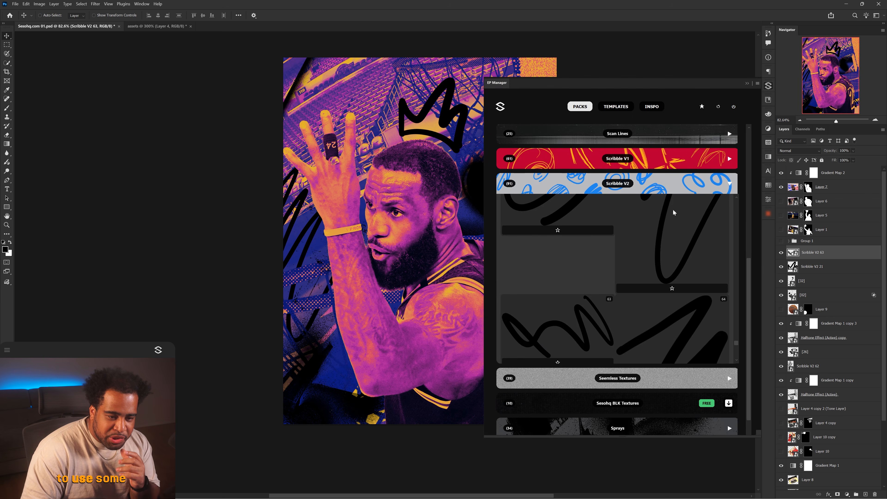
pyautogui.click(647, 191)
pyautogui.click(615, 350)
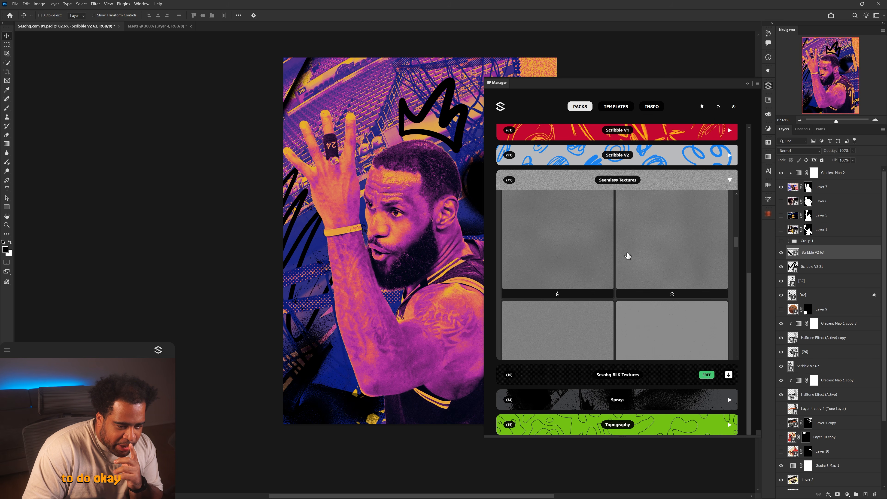
pyautogui.click(660, 252)
pyautogui.click(769, 86)
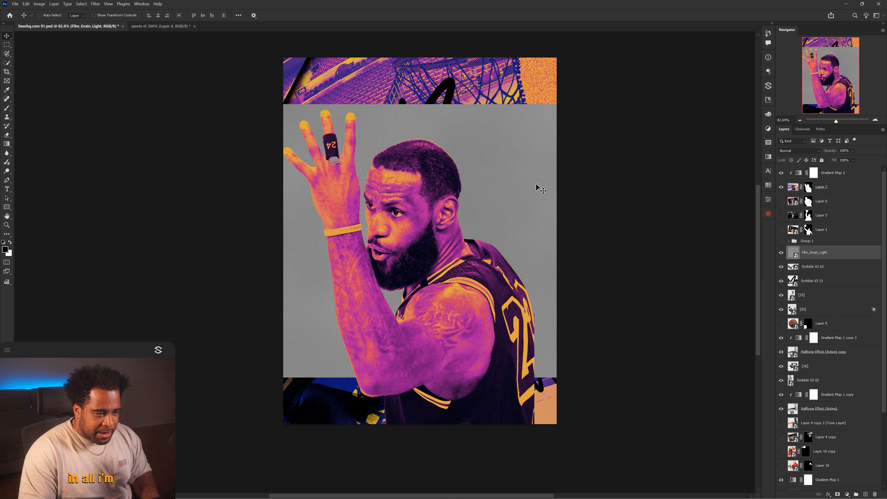
# Enlarge the film grain texture so it covers the poster from its top edge to its bottom edge.
pyautogui.hotkey('ctrl', 't')
pyautogui.moveTo(423, 110); pyautogui.dragTo(422, 63)
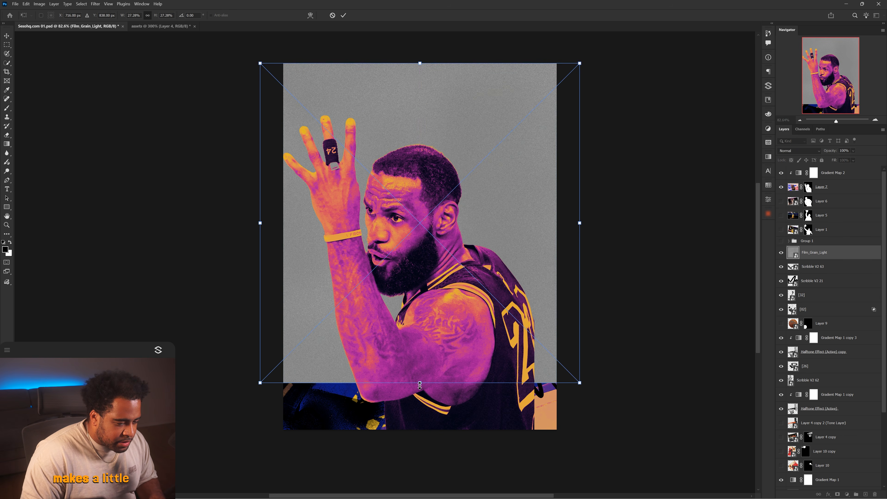
pyautogui.moveTo(421, 383); pyautogui.dragTo(420, 430)
pyautogui.press('Return')
# Set the film grain layer's blend mode to Hard Light.
pyautogui.scroll(1, 500, 150)
pyautogui.scroll(5, 500, 151)
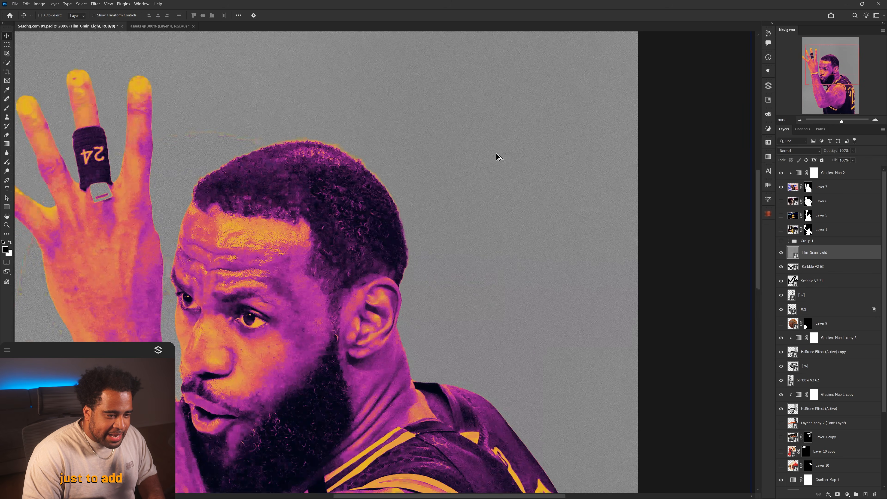
pyautogui.click(799, 150)
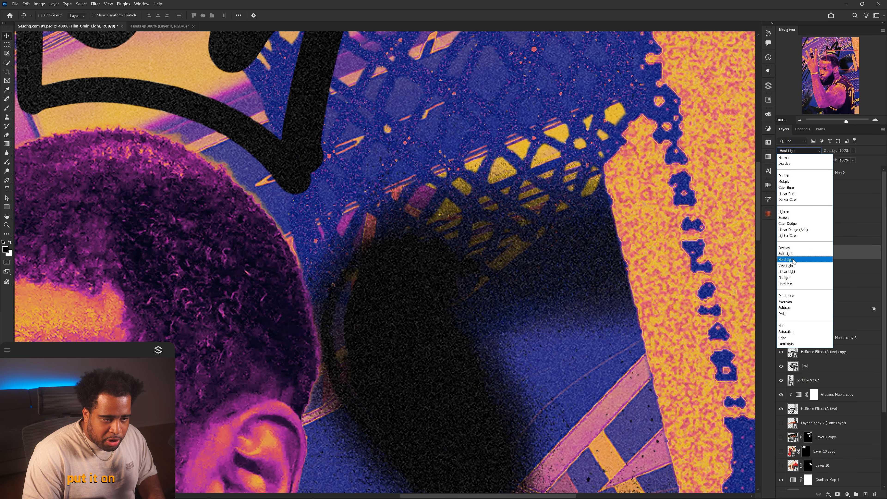
pyautogui.click(786, 259)
pyautogui.scroll(-4, 611, 265)
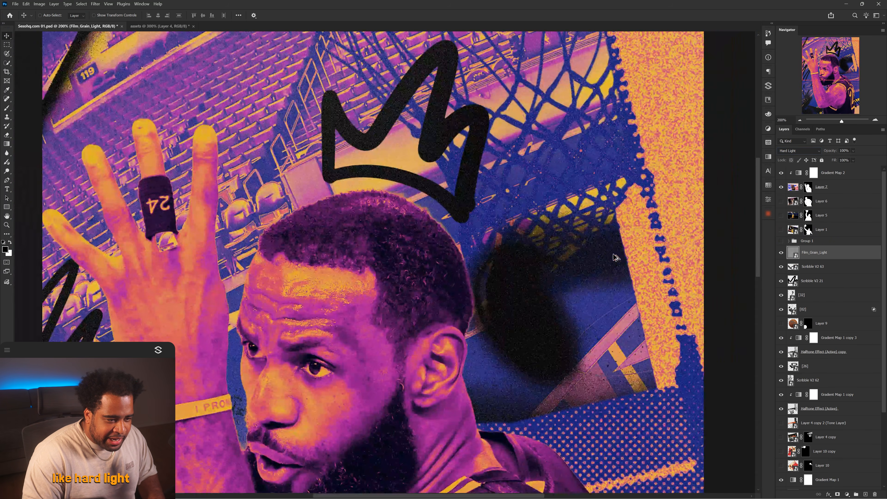
pyautogui.moveTo(628, 331); pyautogui.dragTo(576, 225)
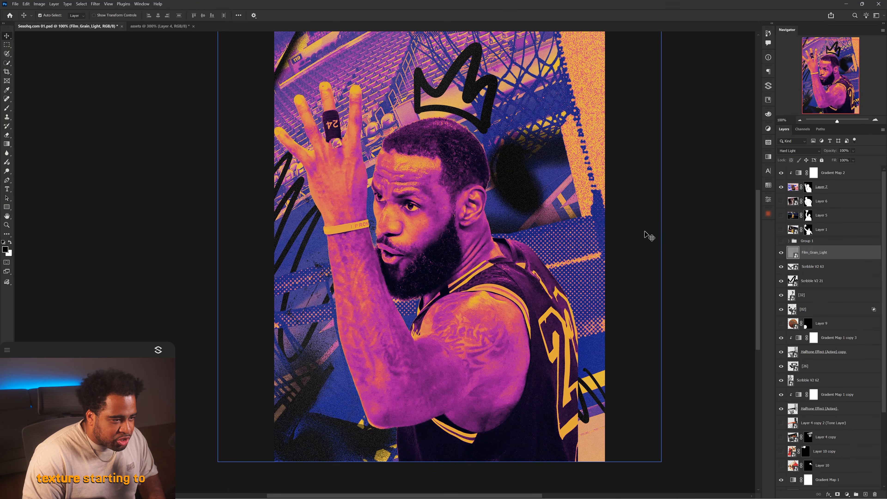
# Compare the background around the player's arm with and without the film grain layer, and examine the whole poster.
pyautogui.scroll(4, 335, 293)
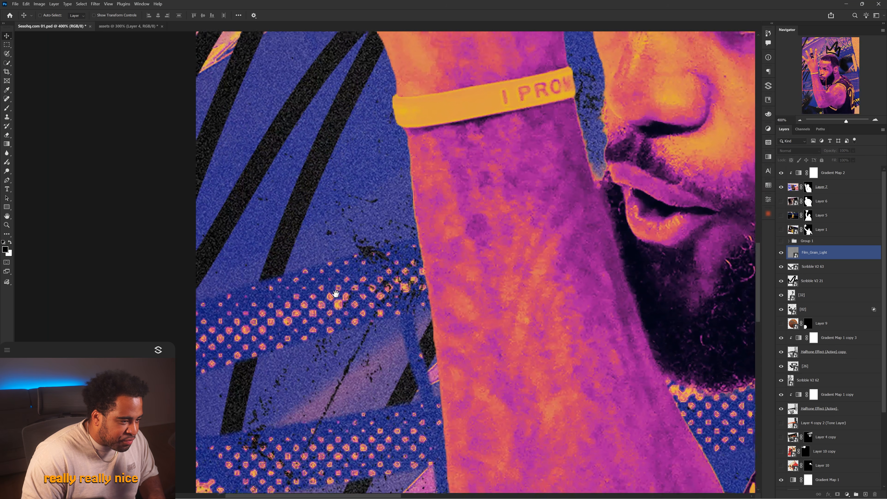
pyautogui.click(782, 253)
pyautogui.click(782, 252)
pyautogui.click(782, 252)
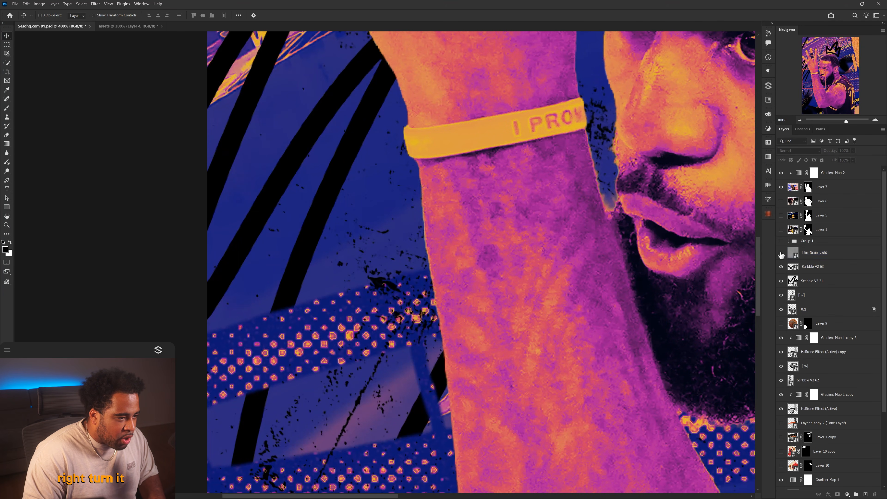
pyautogui.click(782, 252)
pyautogui.scroll(-1, 525, 242)
pyautogui.keyDown('ctrl'); pyautogui.click(535, 242); pyautogui.keyUp('ctrl')
pyautogui.scroll(-1, 535, 242)
pyautogui.moveTo(625, 225); pyautogui.dragTo(500, 231)
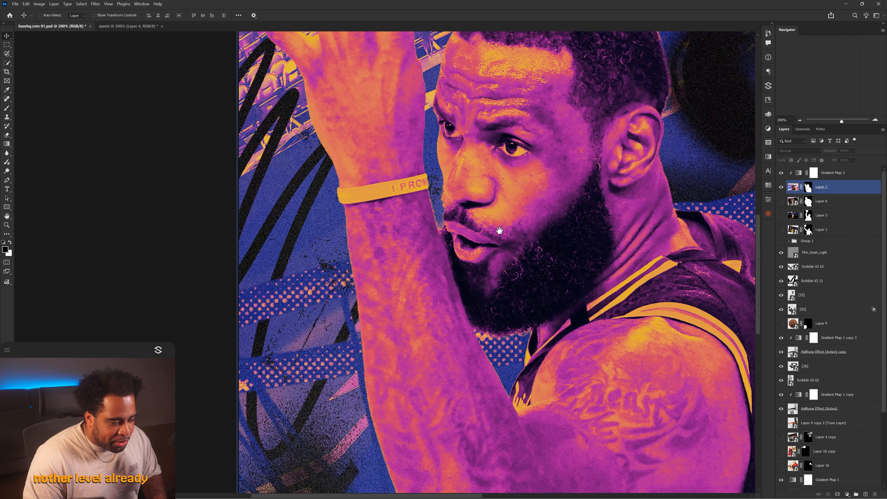
pyautogui.scroll(-4, 499, 231)
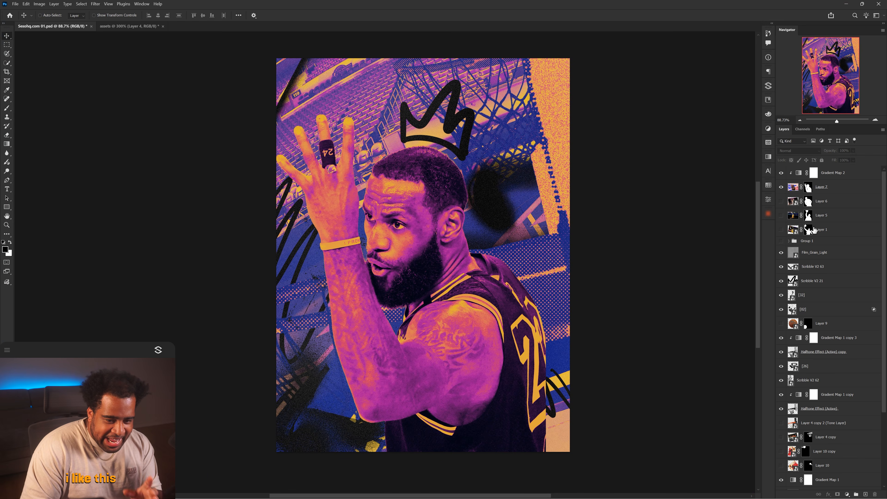
# Add the Risograph_Heavy texture above the film grain layer in Pin Light mode and compare the poster with and without it.
pyautogui.click(767, 87)
pyautogui.scroll(-3, 680, 226)
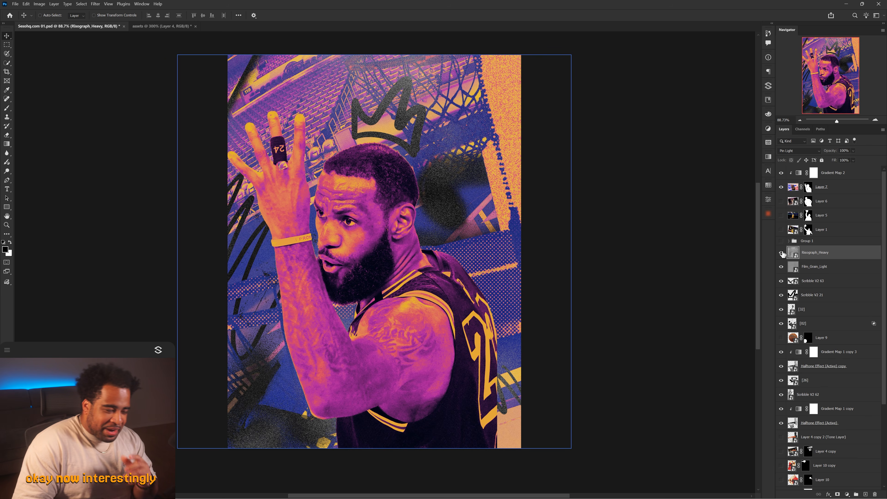
pyautogui.click(782, 215)
pyautogui.click(782, 215)
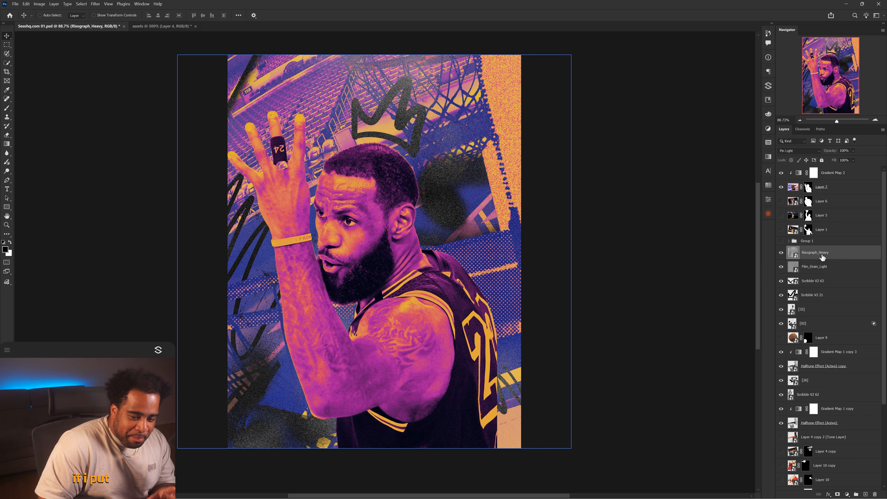
pyautogui.click(781, 252)
pyautogui.click(781, 253)
# Soften the Risograph_Heavy texture by splitting its Blend If current-layer highlight slider to 101 / 255.
pyautogui.moveTo(419, 182); pyautogui.dragTo(481, 178)
pyautogui.scroll(3, 461, 111)
pyautogui.scroll(-2, 462, 112)
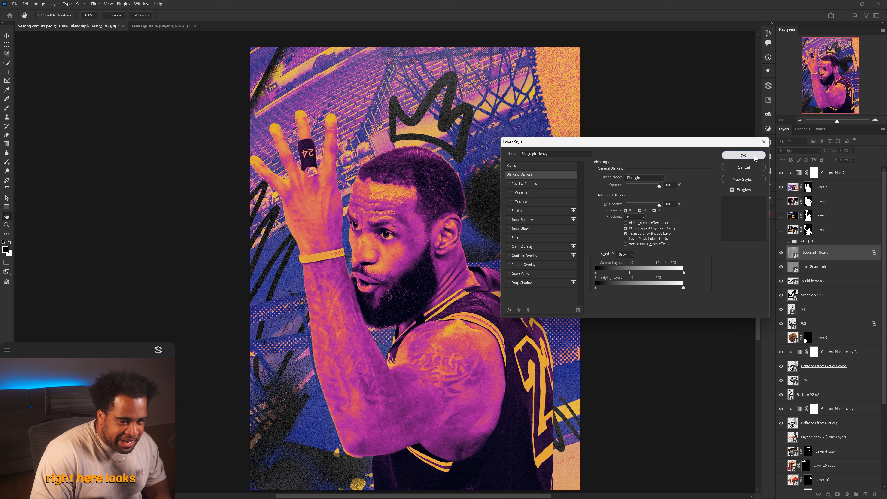
pyautogui.click(744, 155)
pyautogui.hotkey('ctrl', '0')
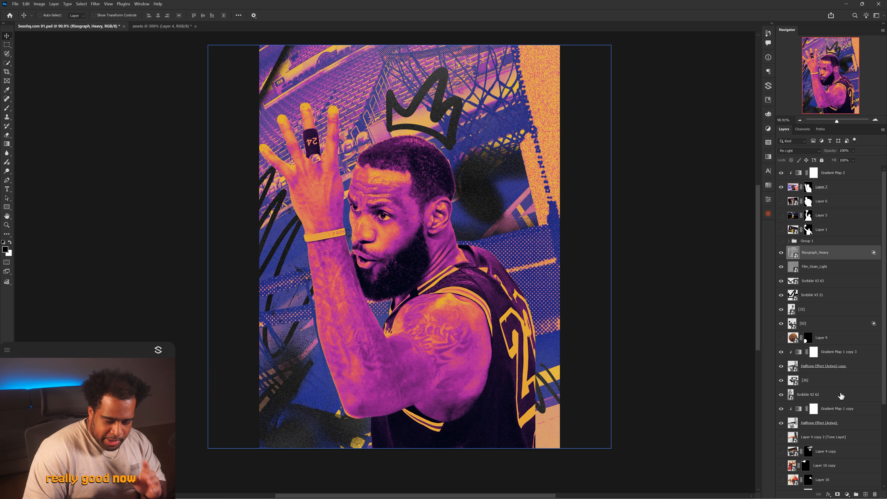
# Add a Levels adjustment layer above the Risograph_Heavy texture, undoing a trial move on the canvas.
pyautogui.click(847, 493)
pyautogui.click(850, 382)
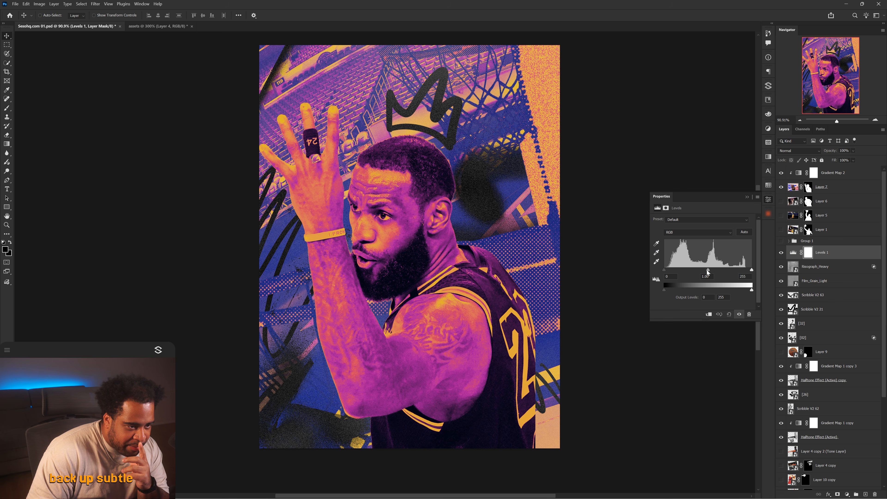
pyautogui.click(768, 200)
pyautogui.click(573, 240)
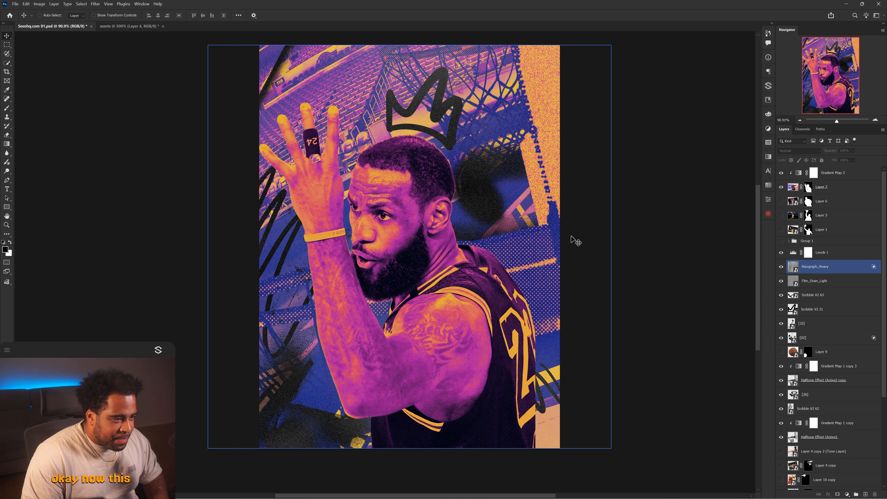
pyautogui.moveTo(573, 240); pyautogui.dragTo(571, 247)
pyautogui.moveTo(453, 207); pyautogui.dragTo(460, 231)
pyautogui.hotkey('ctrl', 'z')
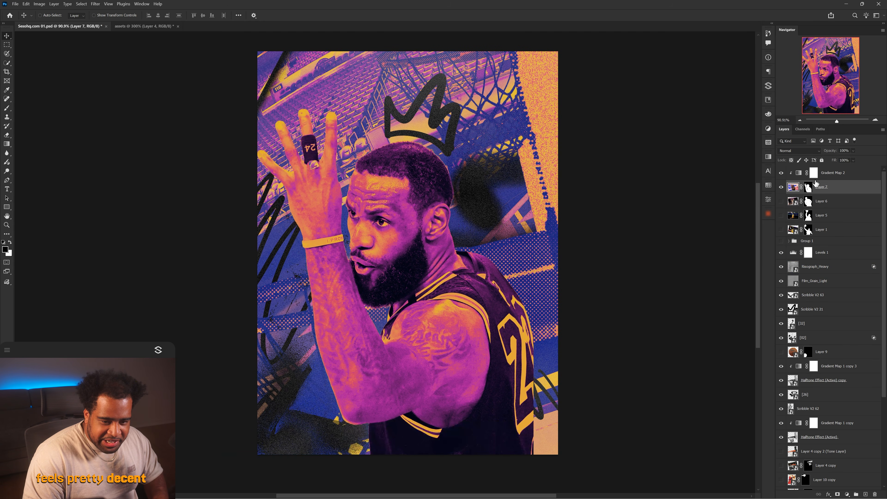
# Add the Halftone_Dots_Fine and Coarse_Grain_Noise textures above the player's gradient map, clipped to the player.
pyautogui.click(839, 177)
pyautogui.click(768, 85)
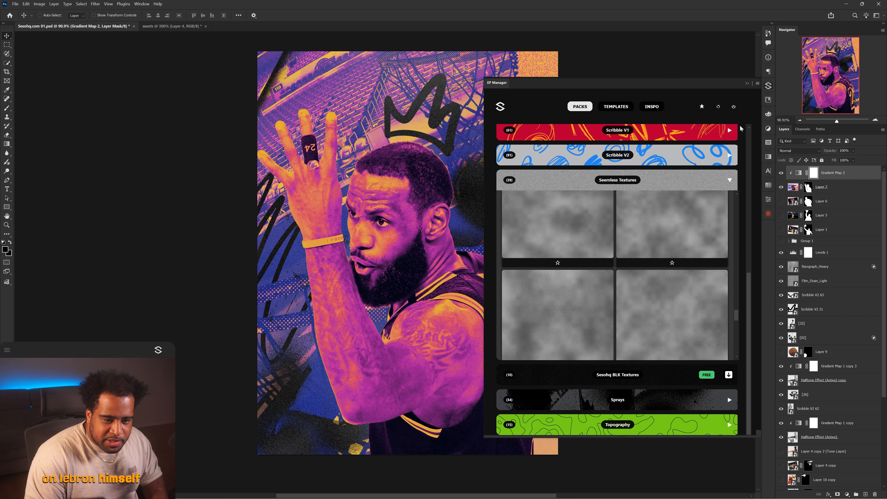
pyautogui.click(673, 235)
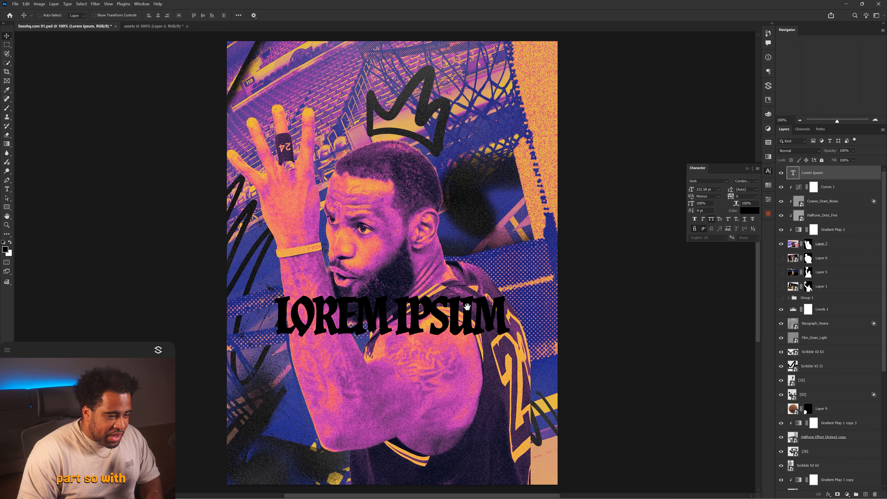
# Change the Lorem Ipsum placeholder text's colour from black to off-white, about #f4ebeb.
pyautogui.moveTo(459, 320); pyautogui.dragTo(477, 293)
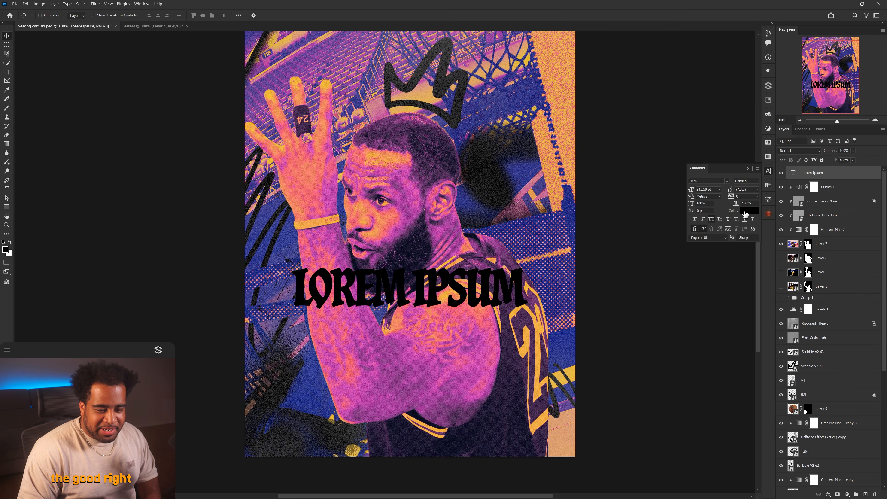
pyautogui.click(750, 211)
pyautogui.click(591, 229)
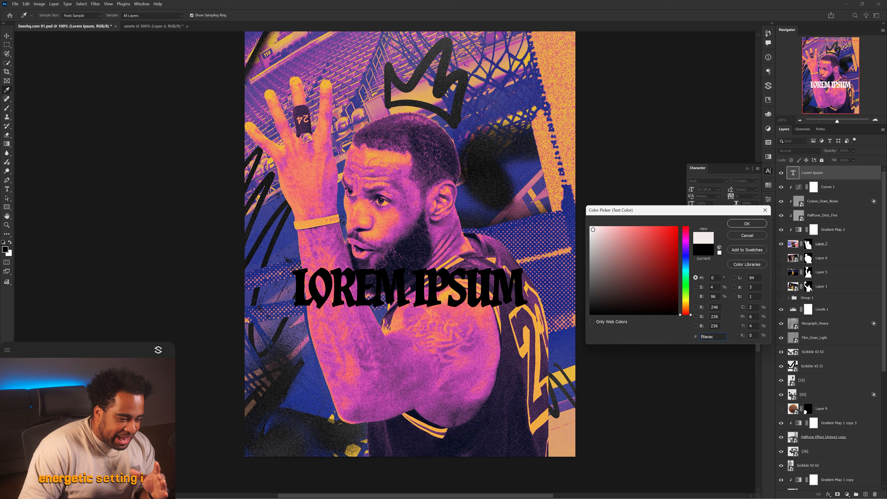
pyautogui.click(593, 229)
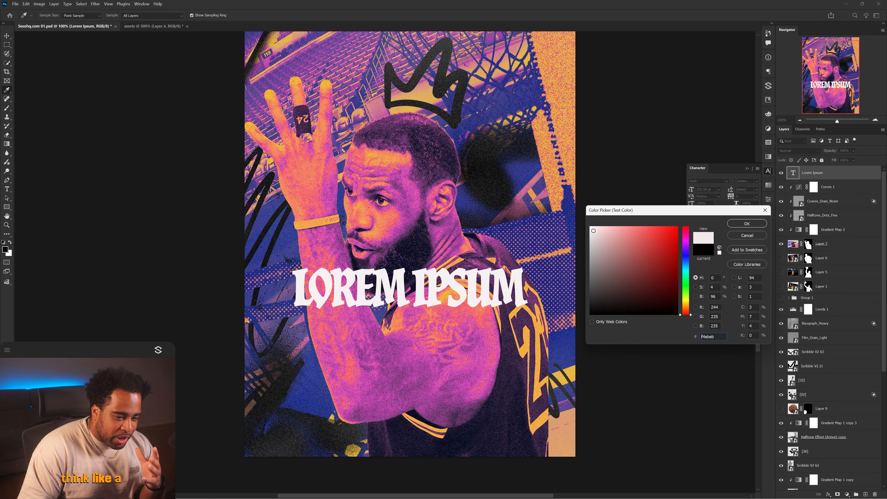
pyautogui.click(593, 229)
pyautogui.click(746, 224)
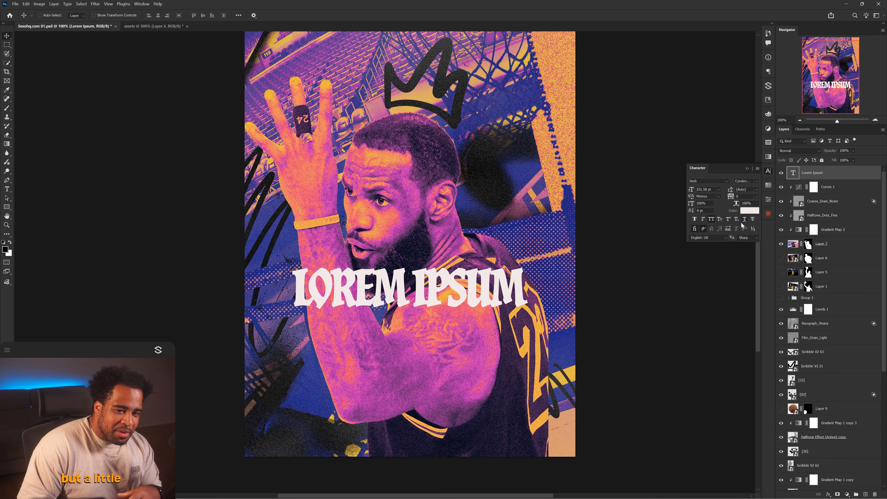
pyautogui.keyDown('ctrl'); pyautogui.click(593, 235); pyautogui.keyUp('ctrl')
# Set the player's two-line name in the Dirtyline 36Days font and correct the first line to LEBRON.
pyautogui.keyDown('ctrl'); pyautogui.click(437, 283); pyautogui.keyUp('ctrl')
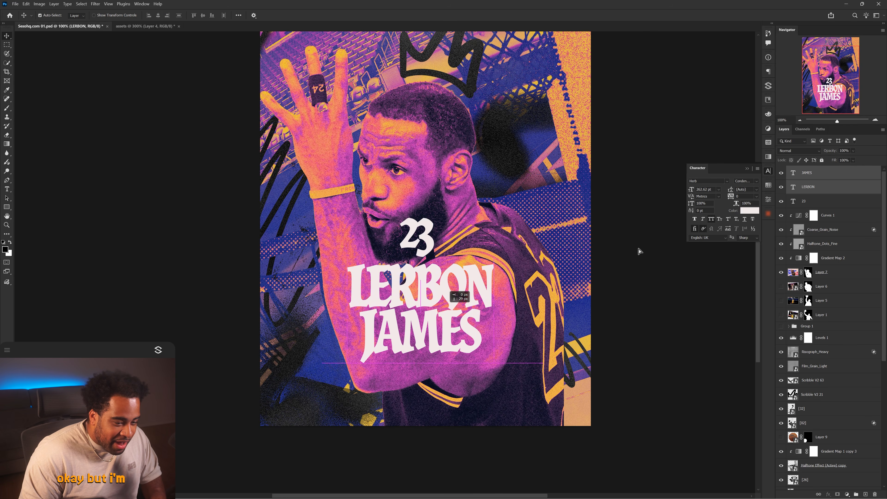
pyautogui.write('dirty')
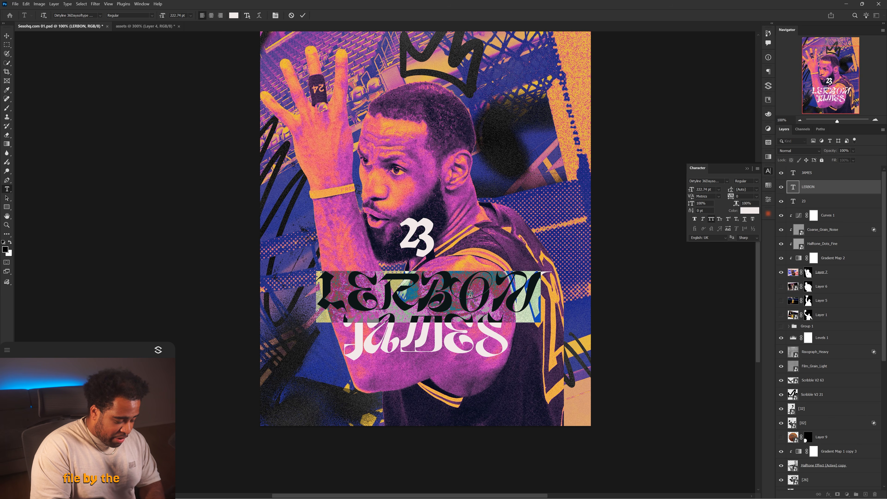
pyautogui.write('LEBRON')
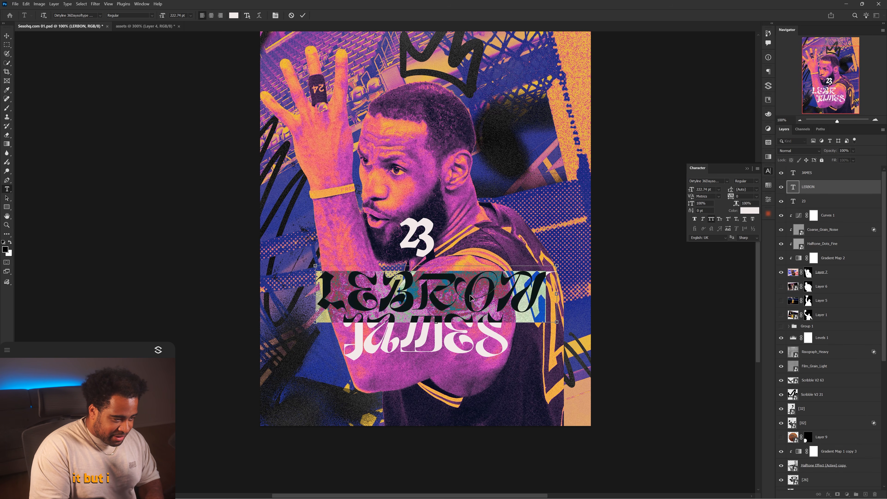
pyautogui.hotkey('ctrl', 'shift', 'k')
pyautogui.press('Escape')
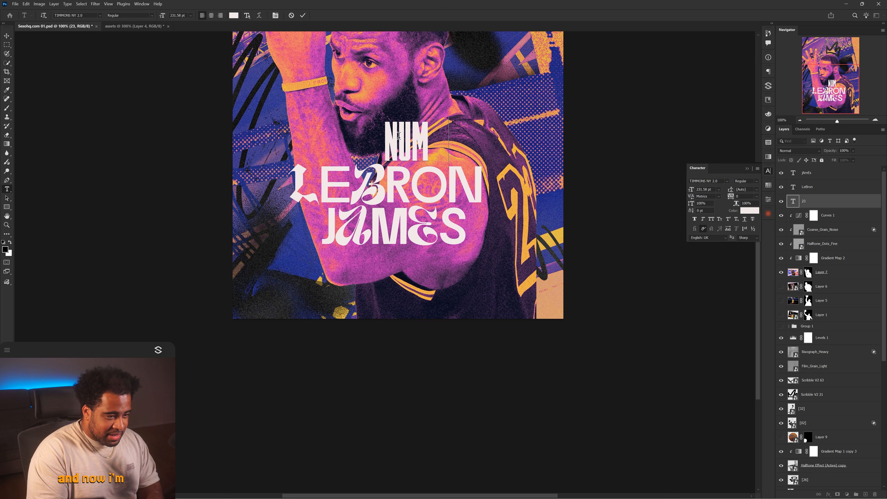
# Change the number text to NUM 0023 and place it below JAMES as small monospaced type at 42.23 pt.
pyautogui.write('0023')
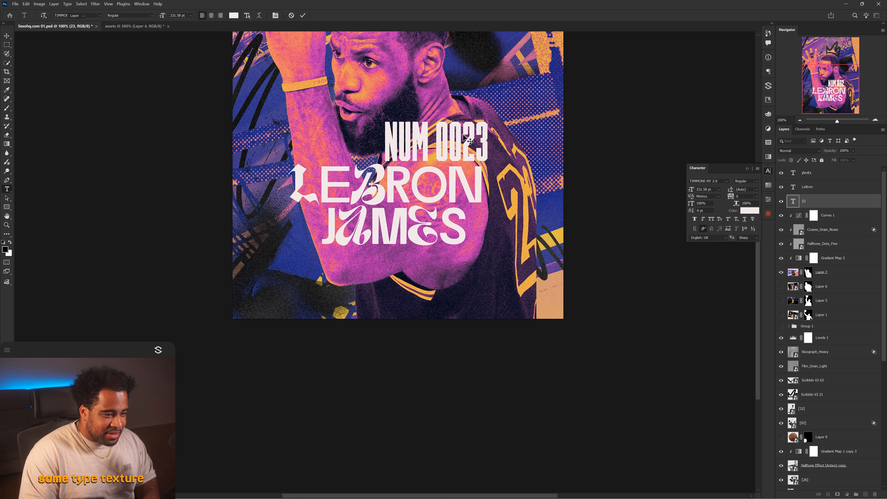
pyautogui.moveTo(470, 141); pyautogui.dragTo(448, 248)
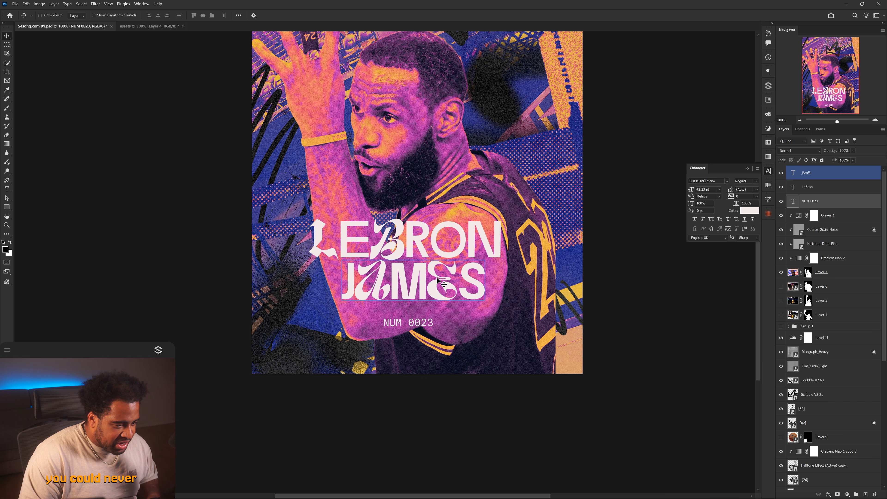
# Align JAMES under the start of LEBRON with the Lakers logo beside it, and move the small number text above LEBRON.
pyautogui.moveTo(427, 282)
pyautogui.mouseDown()
pyautogui.moveTo(436, 285)
pyautogui.moveTo(425, 286)
pyautogui.mouseUp()
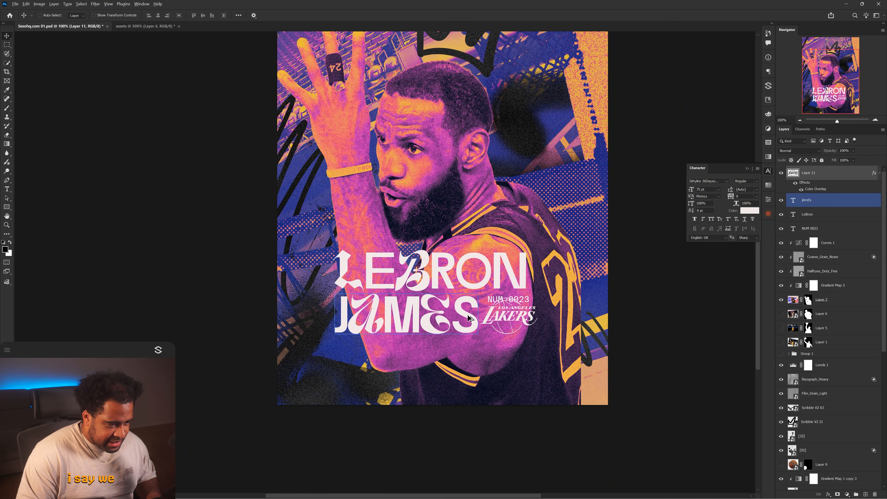
pyautogui.scroll(3, 555, 301)
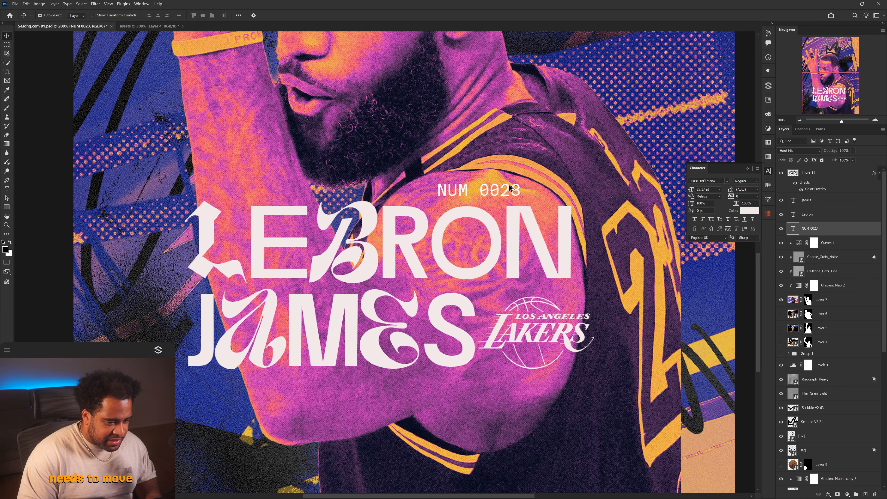
pyautogui.hotkey('ctrl', '-')
pyautogui.moveTo(542, 194); pyautogui.dragTo(537, 220)
pyautogui.hotkey('ctrl', '-')
pyautogui.moveTo(481, 262); pyautogui.dragTo(488, 257)
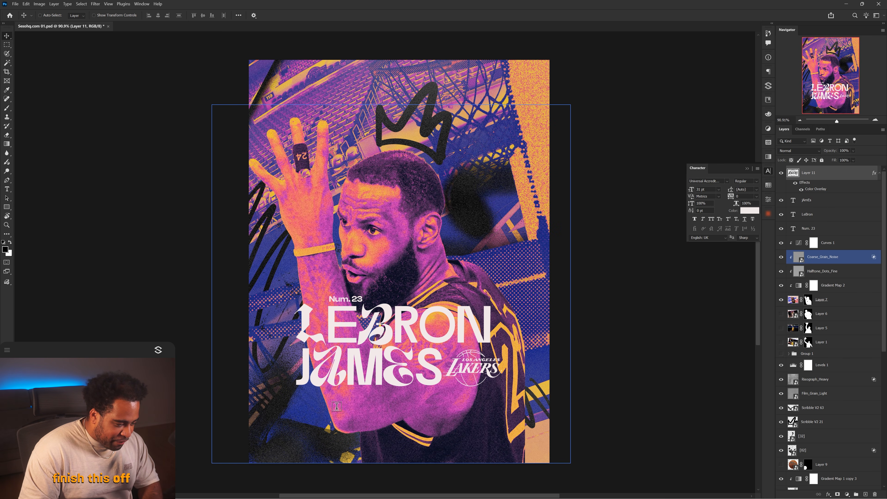
# Add a centred paragraph of the player's nicknames below JAMES in 31 pt Universal Accreditation Regular.
pyautogui.press('t')
pyautogui.moveTo(322, 407); pyautogui.dragTo(472, 445)
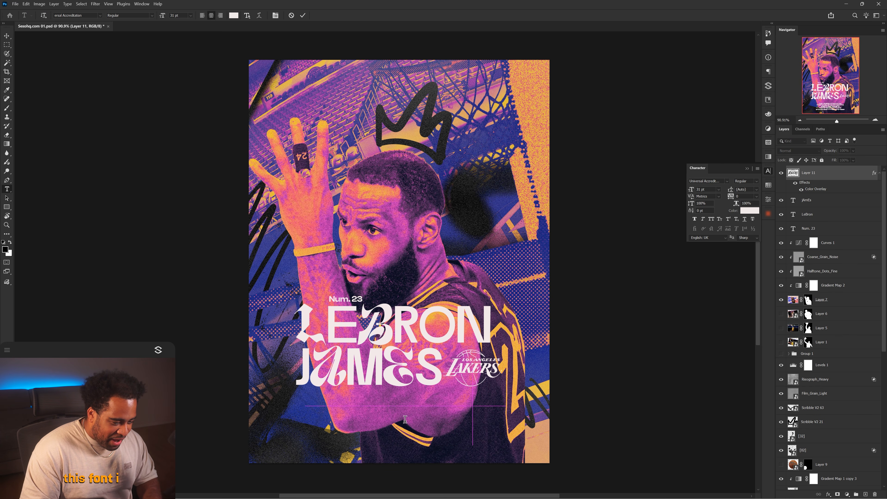
pyautogui.hotkey('ctrl', 'v')
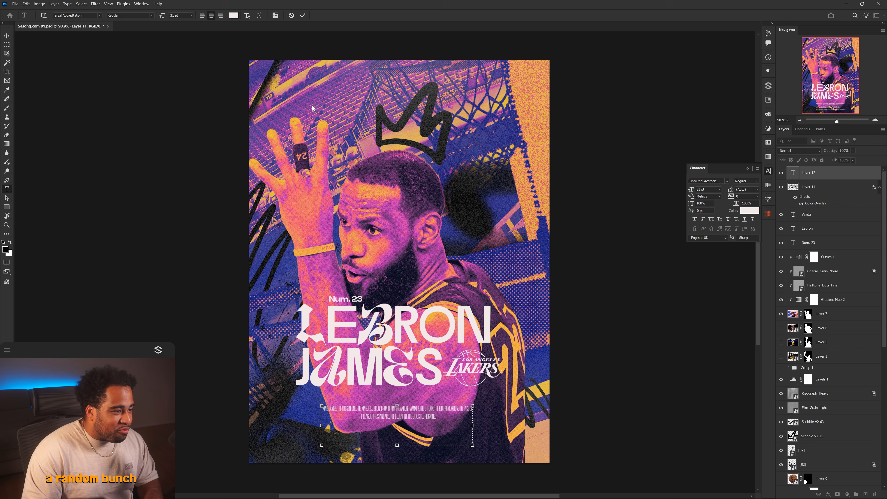
pyautogui.click(304, 16)
pyautogui.press('v')
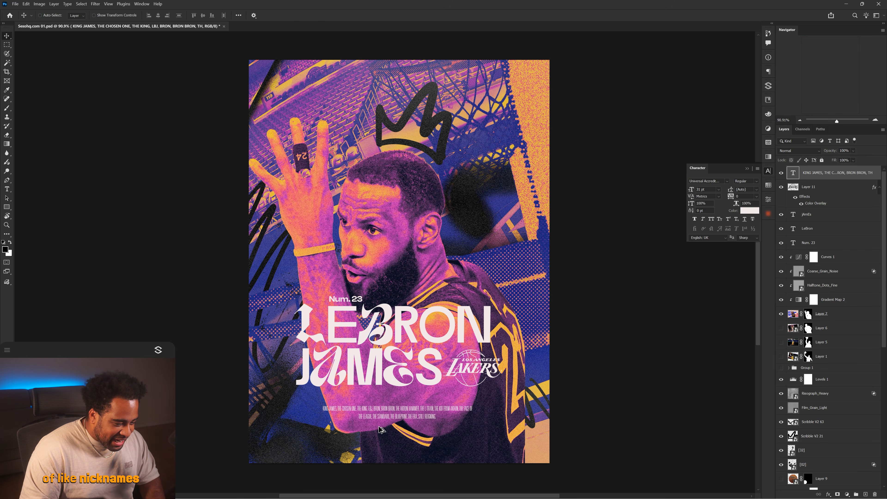
# Move the Num. 23 text from above LEBRON to the centre, directly above the nicknames paragraph.
pyautogui.scroll(5, 379, 423)
pyautogui.moveTo(458, 366); pyautogui.dragTo(450, 405)
pyautogui.scroll(-5, 426, 398)
pyautogui.keyDown('ctrl'); pyautogui.moveTo(365, 270); pyautogui.dragTo(410, 398); pyautogui.keyUp('ctrl')
pyautogui.scroll(-2, 456, 379)
pyautogui.scroll(2, 469, 371)
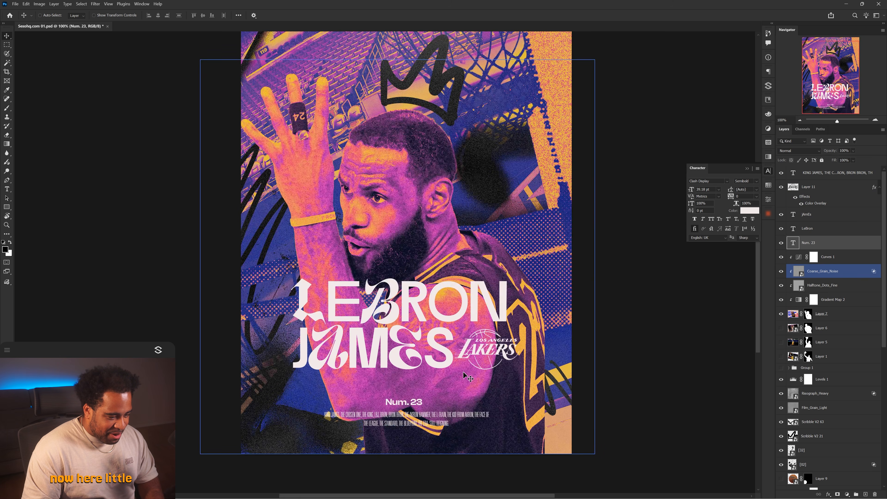
# Place the NBA logo, scale it down to about 24%, and centre it beneath the nicknames paragraph.
pyautogui.moveTo(464, 375); pyautogui.dragTo(464, 379)
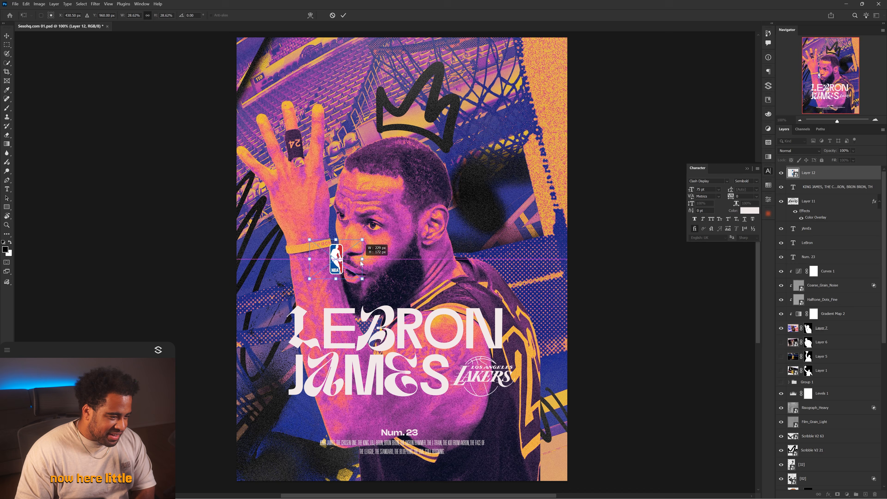
pyautogui.moveTo(359, 264); pyautogui.dragTo(296, 443)
pyautogui.press('Return')
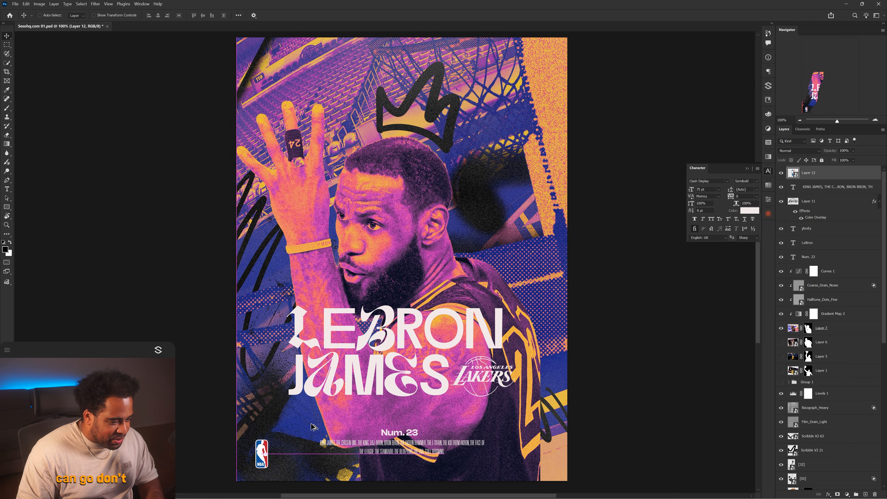
pyautogui.scroll(-1, 333, 399)
pyautogui.moveTo(416, 371); pyautogui.dragTo(446, 369)
pyautogui.moveTo(384, 396); pyautogui.dragTo(351, 148)
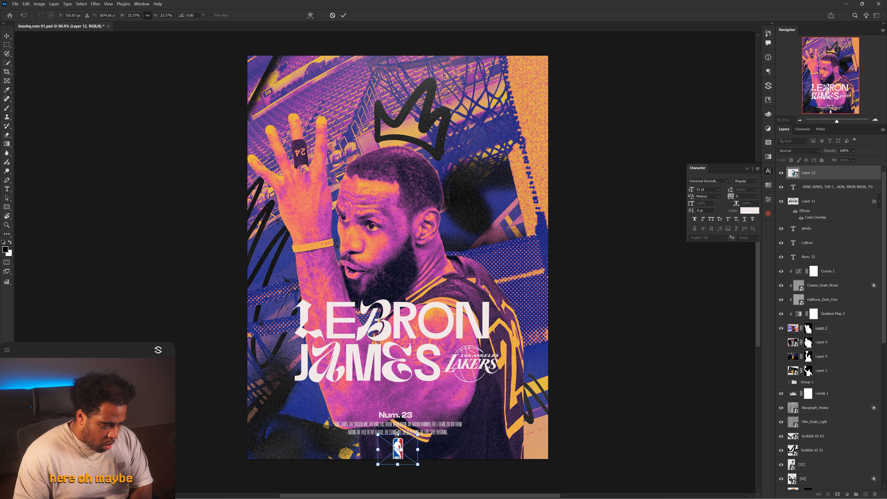
pyautogui.moveTo(398, 435)
pyautogui.mouseDown()
pyautogui.moveTo(398, 445)
pyautogui.moveTo(411, 443)
pyautogui.mouseUp()
pyautogui.press('Return')
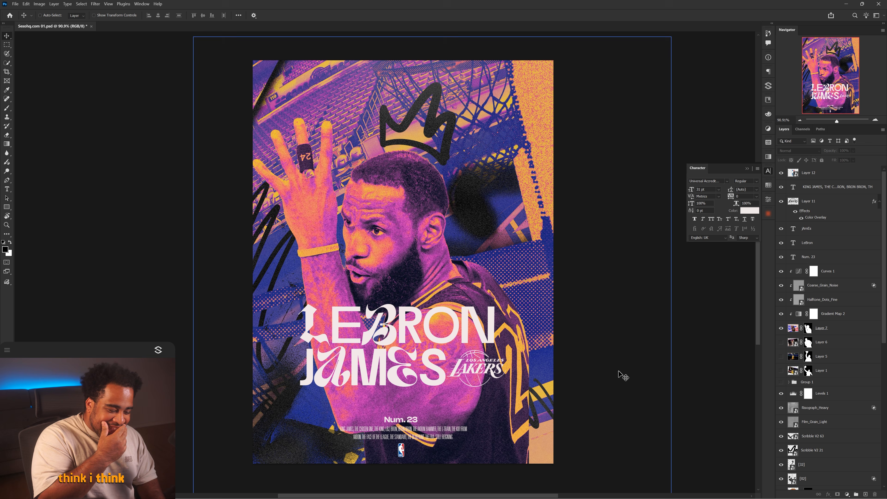
# Lock the Risograph_Heavy and Film_Grain_Light texture layers.
pyautogui.click(430, 384)
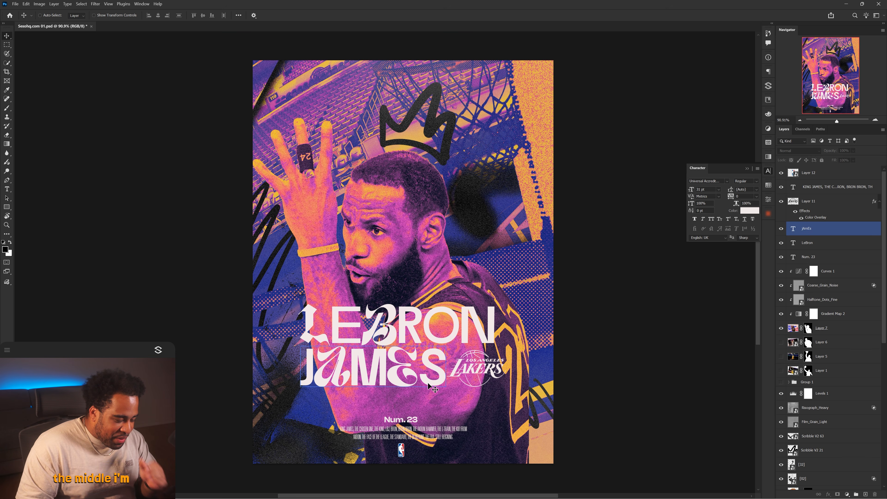
pyautogui.keyDown('ctrl'); pyautogui.click(613, 289); pyautogui.keyUp('ctrl')
pyautogui.keyDown('ctrl'); pyautogui.click(541, 113); pyautogui.keyUp('ctrl')
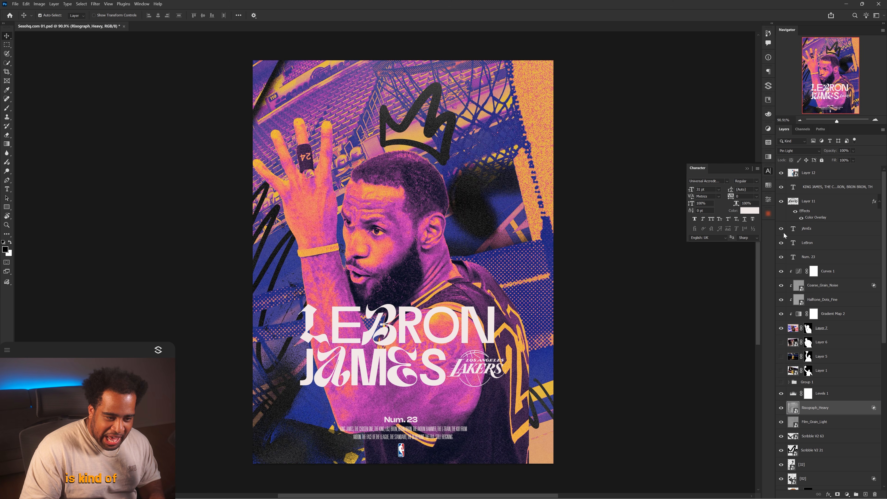
pyautogui.click(822, 160)
# Adjust the coral colour stop at 71% in the Gradient Map 1 copy 3 layer to turn the backboard yellower.
pyautogui.scroll(-3, 816, 422)
pyautogui.click(816, 422)
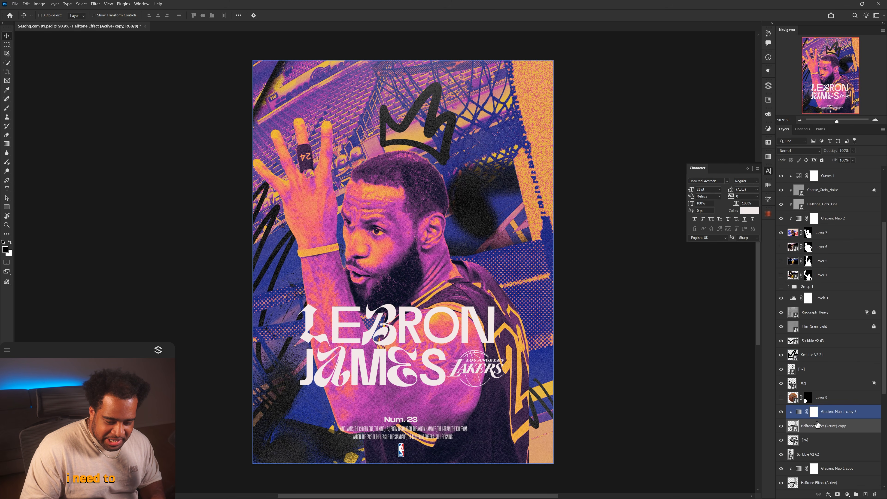
pyautogui.doubleClick(800, 413)
pyautogui.click(714, 223)
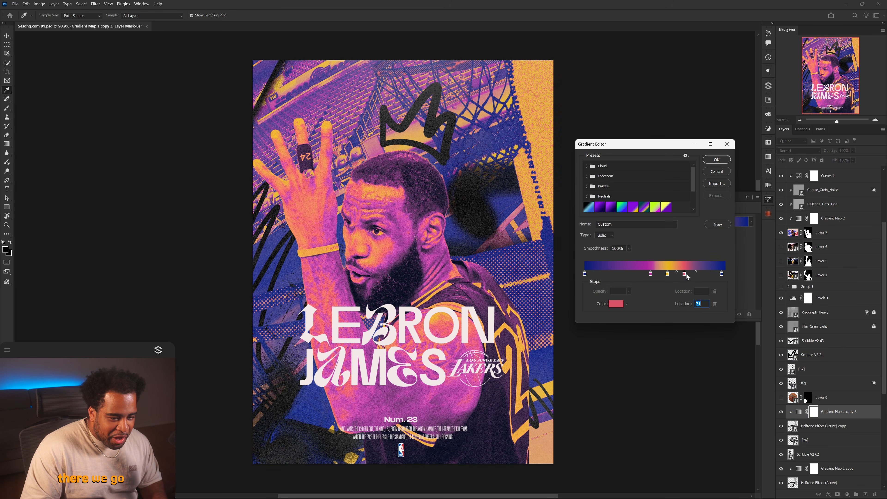
pyautogui.click(690, 274)
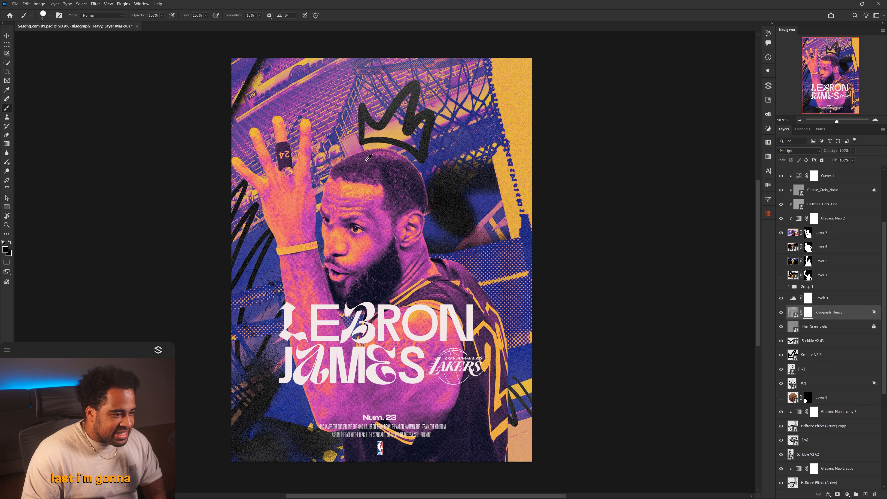
# Paint black on the Risograph_Heavy mask with a large soft brush at 30% opacity to fade the texture around the crown and head.
pyautogui.press('x')
pyautogui.keyDown('alt'); pyautogui.moveTo(294, 105); pyautogui.dragTo(349, 104); pyautogui.keyUp('alt')
pyautogui.moveTo(371, 179)
pyautogui.keyDown('alt'); pyautogui.mouseDown()
pyautogui.moveTo(367, 136)
pyautogui.moveTo(394, 118)
pyautogui.moveTo(361, 107)
pyautogui.mouseUp(); pyautogui.keyUp('alt')
pyautogui.click(151, 23)
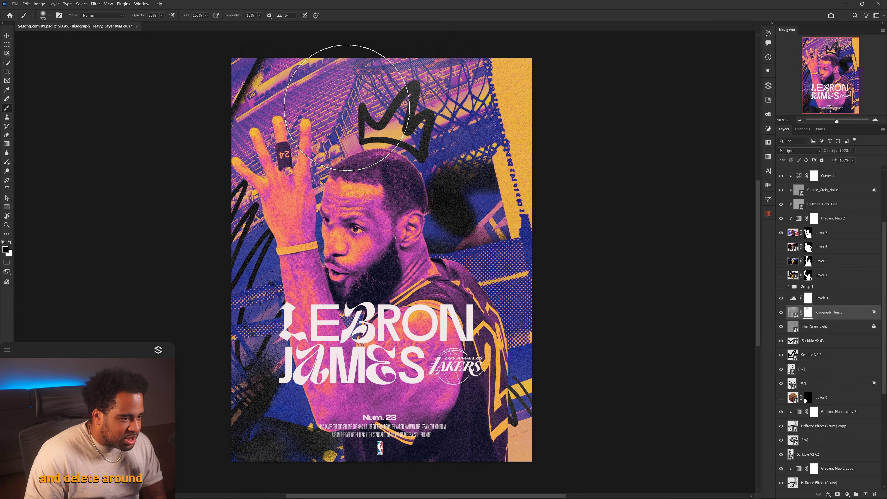
pyautogui.press('x')
pyautogui.press('v')
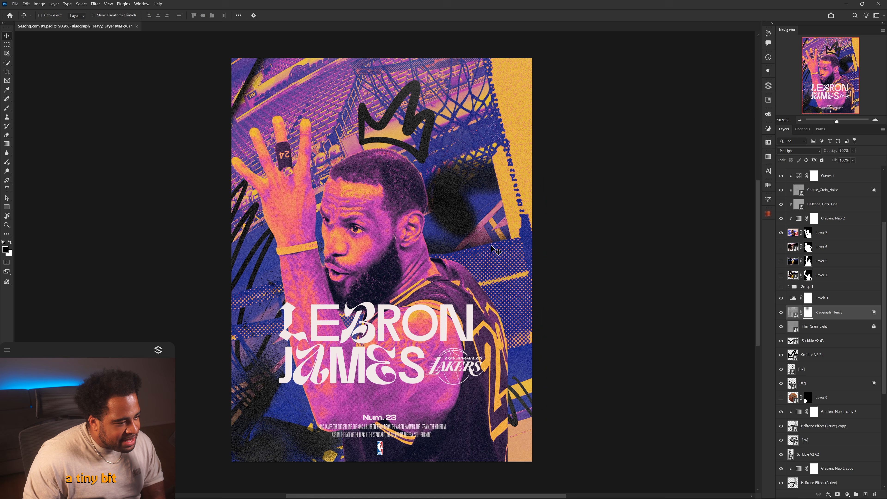
pyautogui.moveTo(452, 202); pyautogui.dragTo(457, 194)
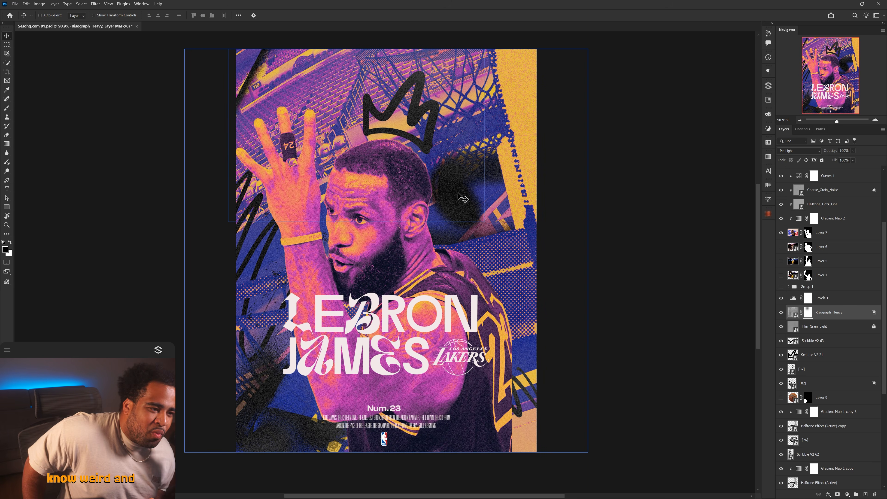